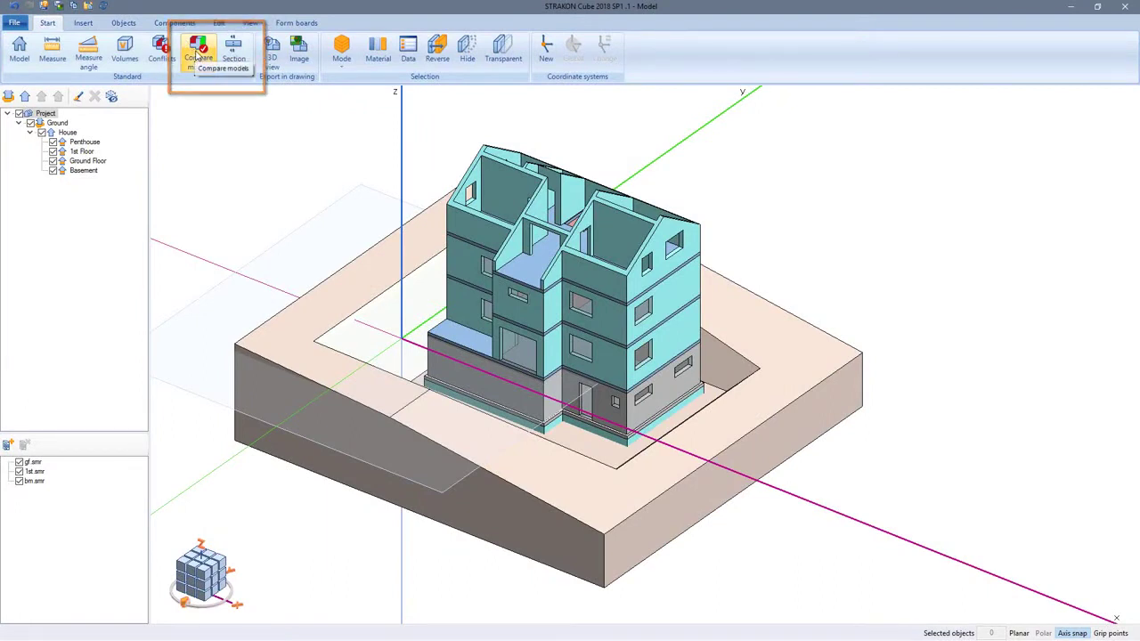
Step: Compare the house model with EFH_INDEX B.ifc, accepting the listed material assignments
click(197, 56)
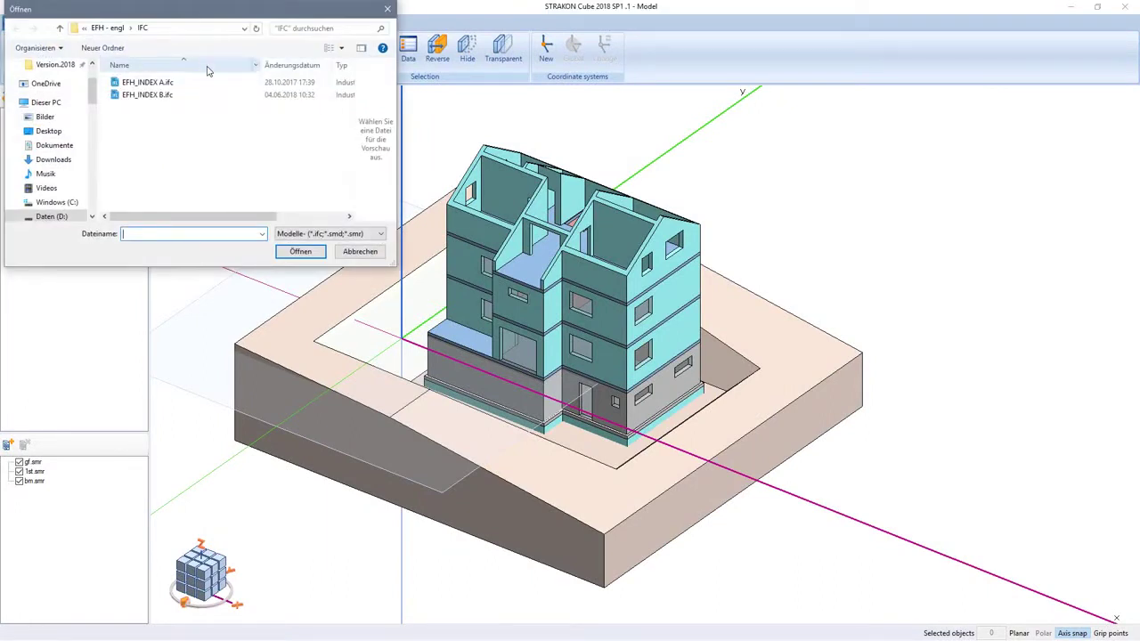
click(202, 99)
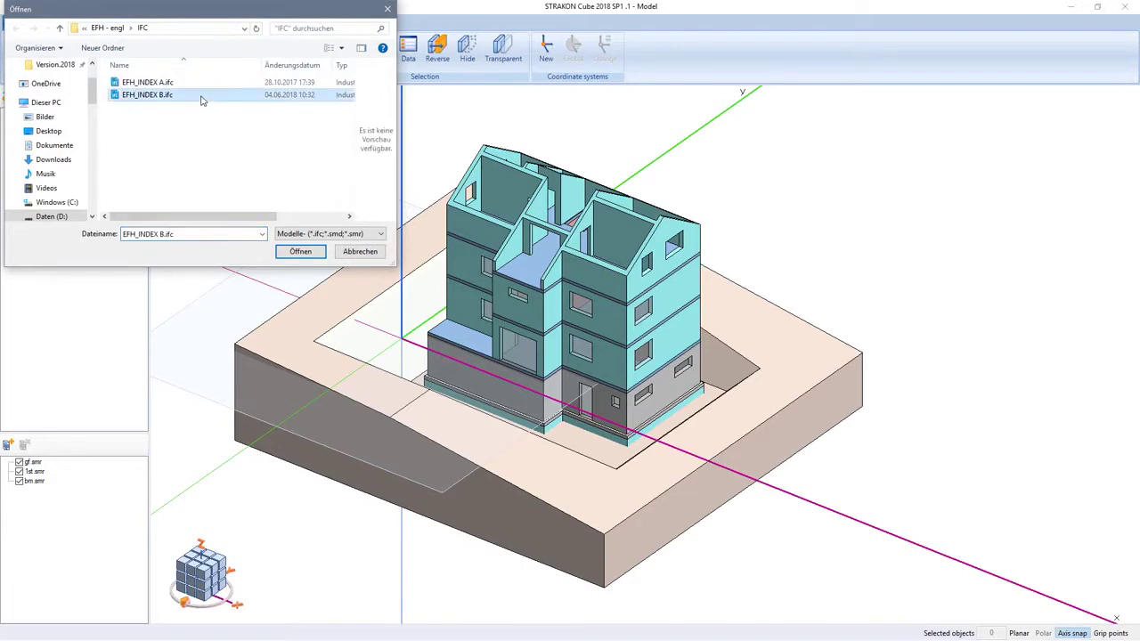
click(310, 255)
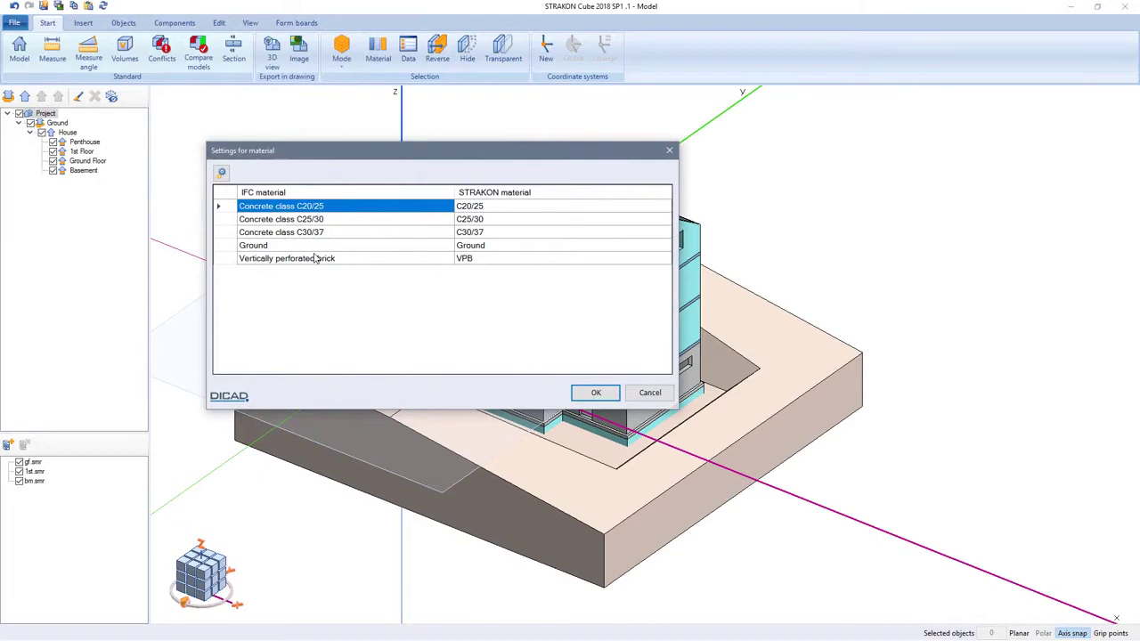
click(580, 392)
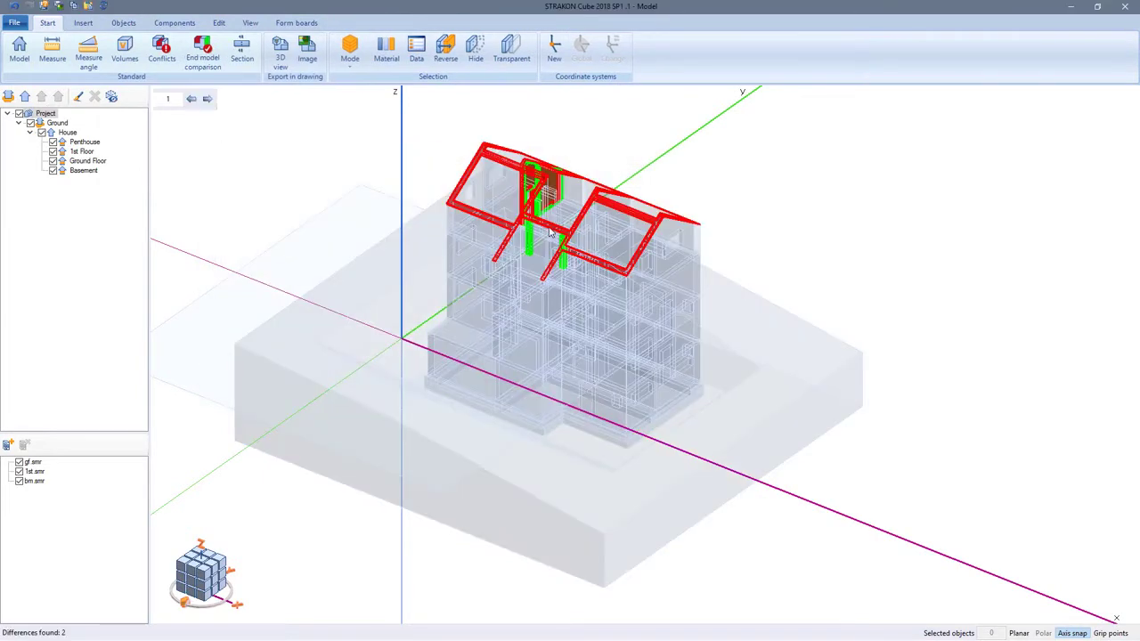
Step: Measure the width of both green difference strips at the sides of the penthouse terrace door opening
middle_drag(549, 221, 579, 229)
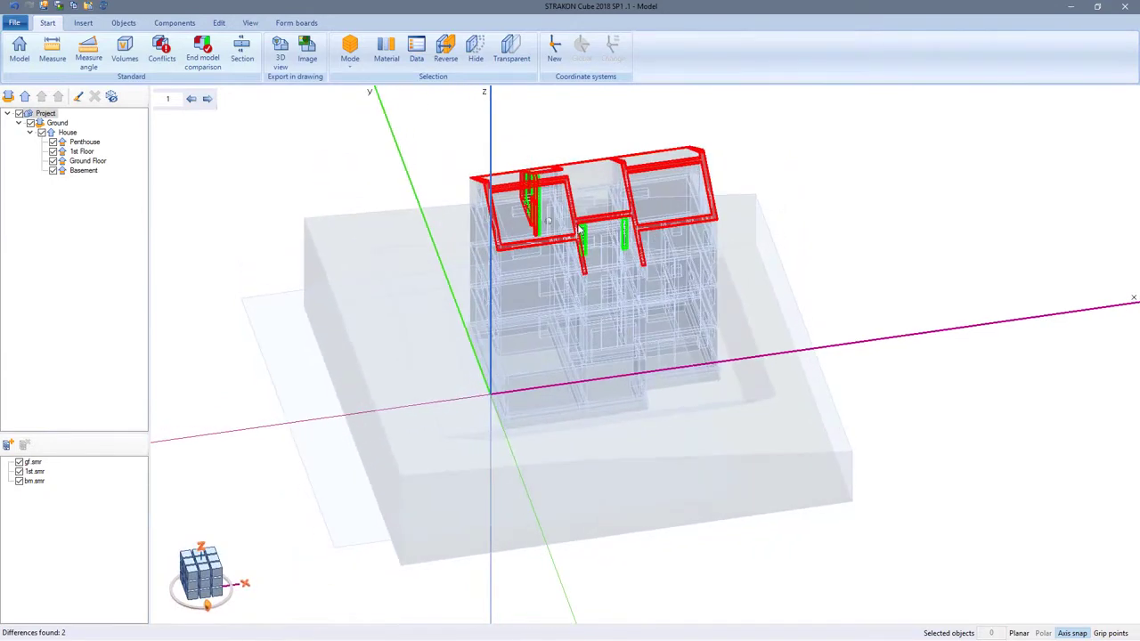
scroll(615, 214, up, 5)
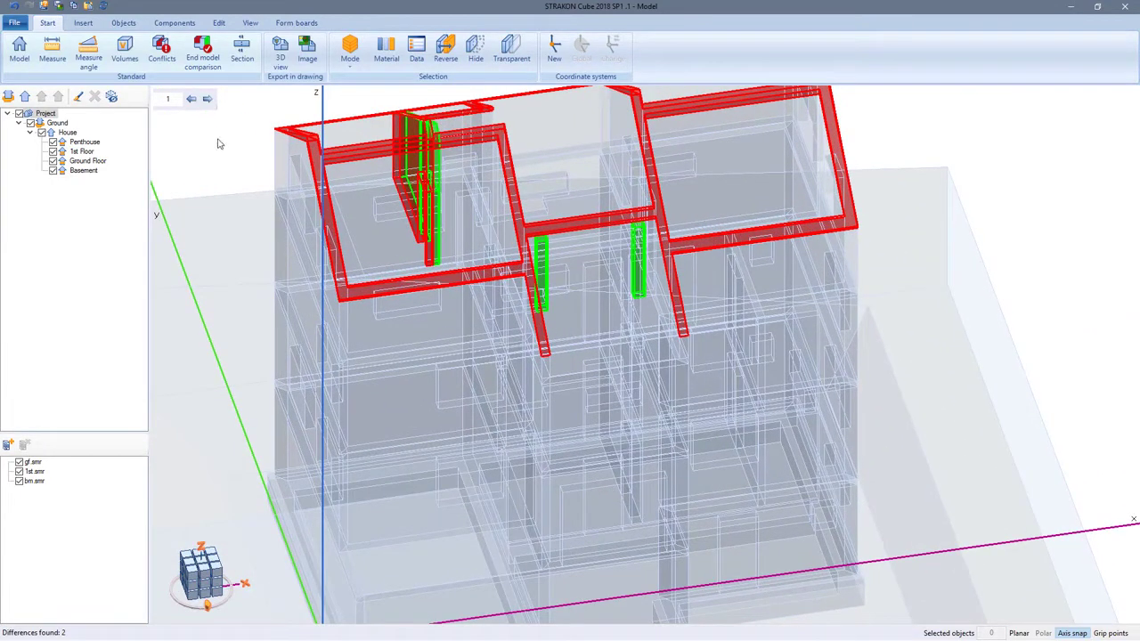
click(61, 55)
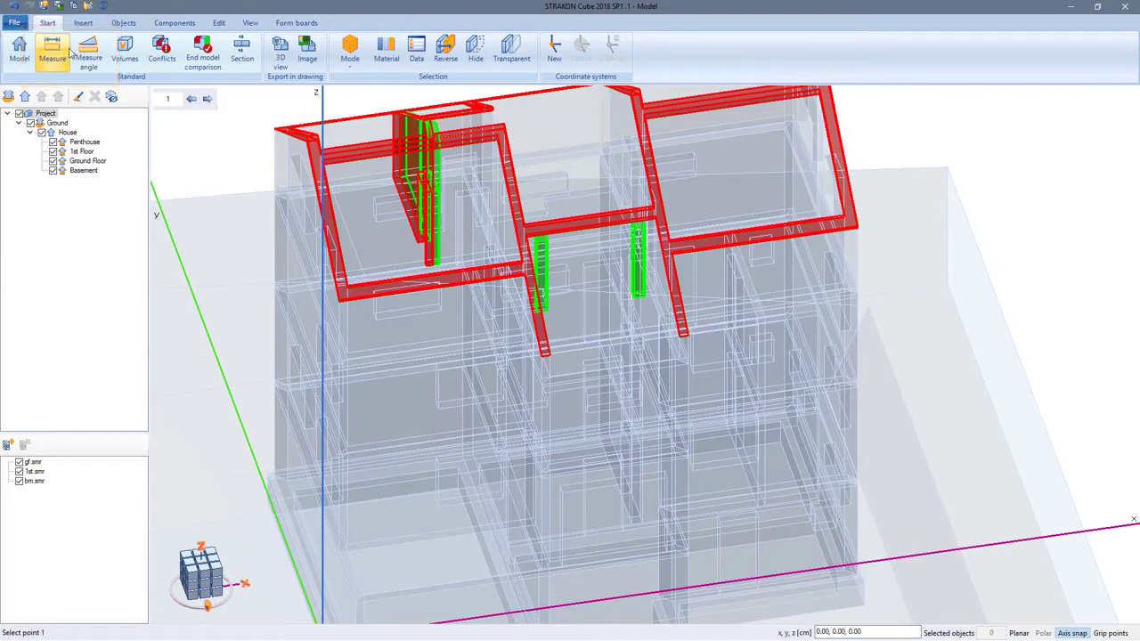
click(634, 298)
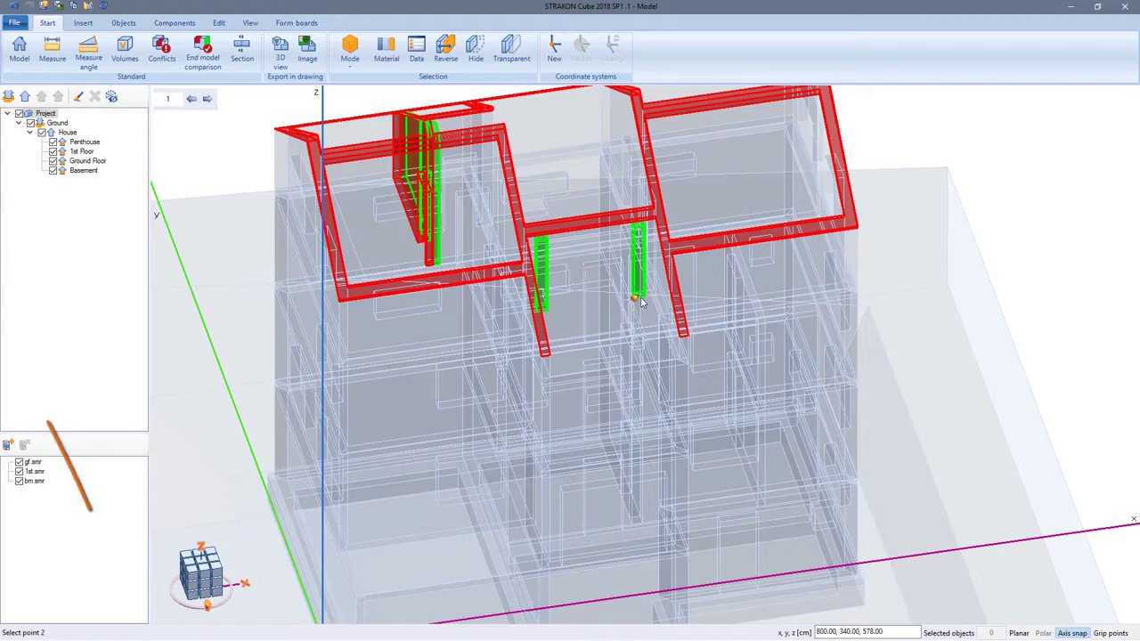
click(645, 298)
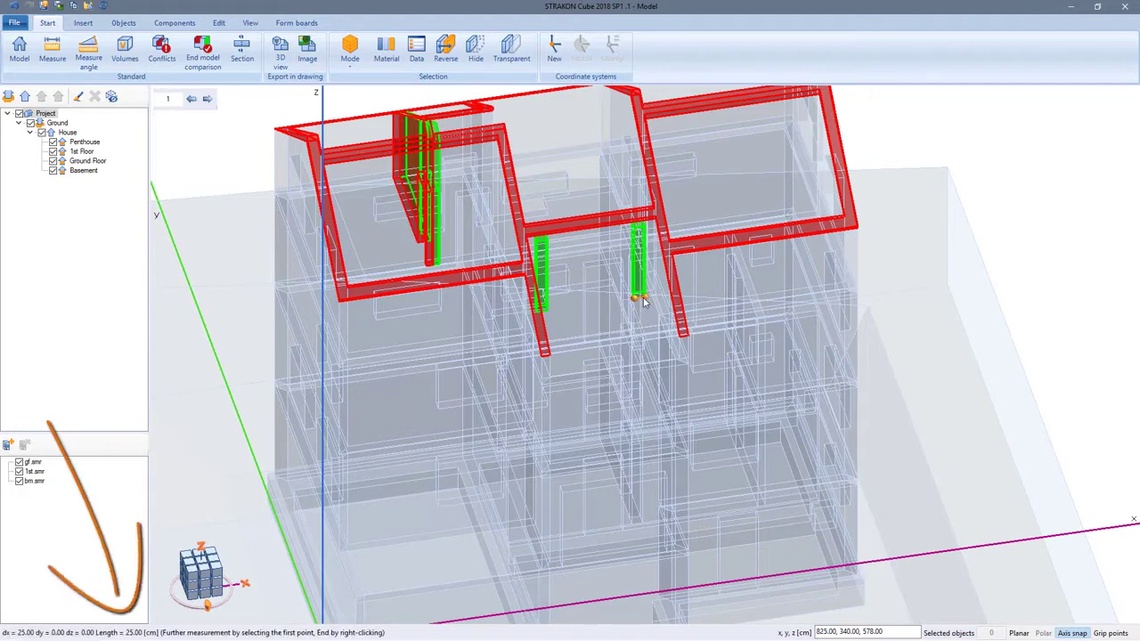
click(538, 317)
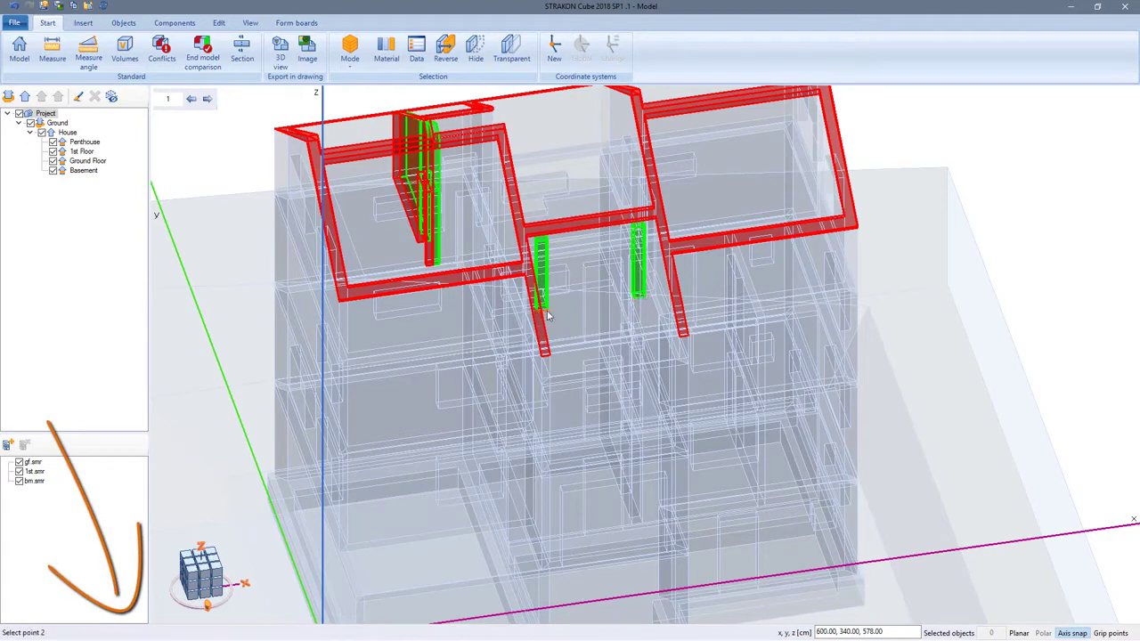
click(548, 315)
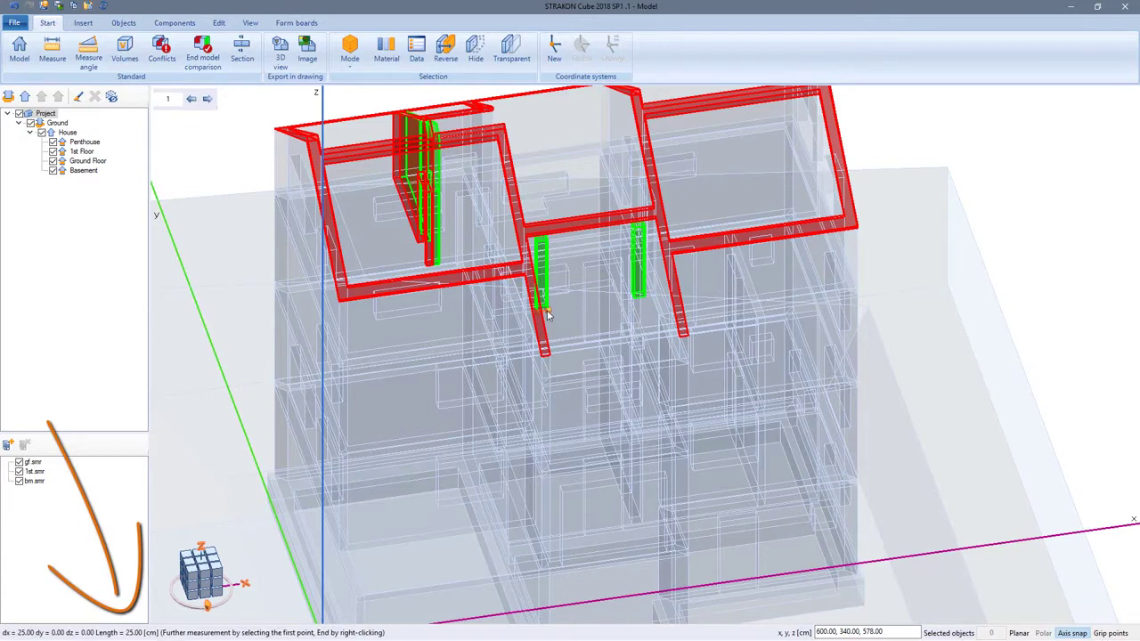
right_click(580, 300)
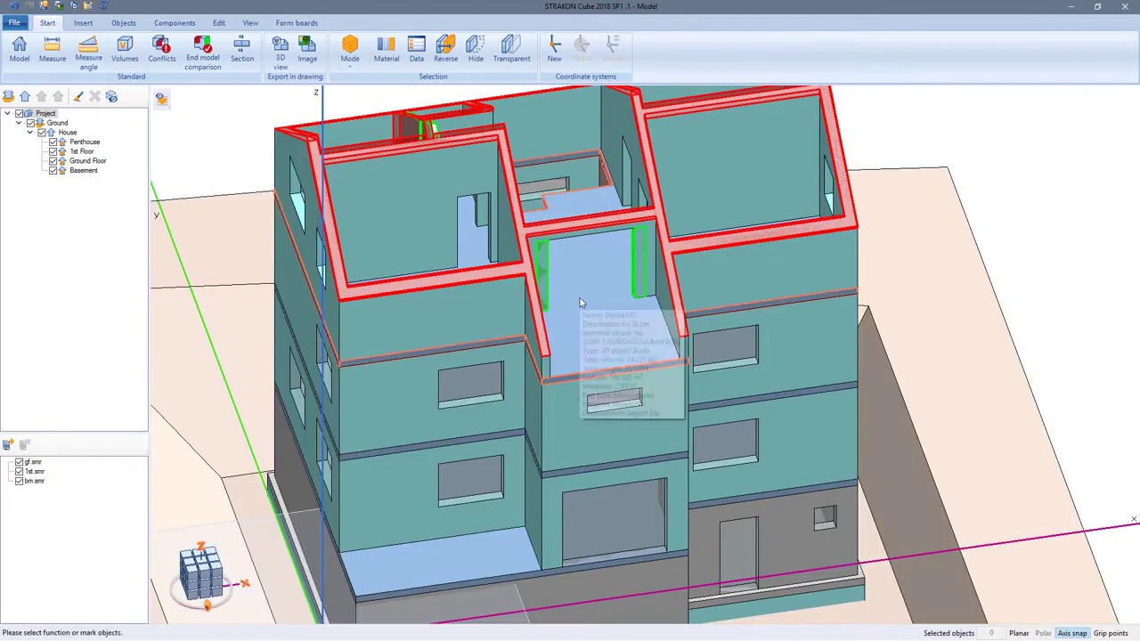
Step: Extrude both side faces of the penthouse terrace door opening by -25 cm along X, using the green difference strip as reference
middle_drag(579, 299, 590, 296)
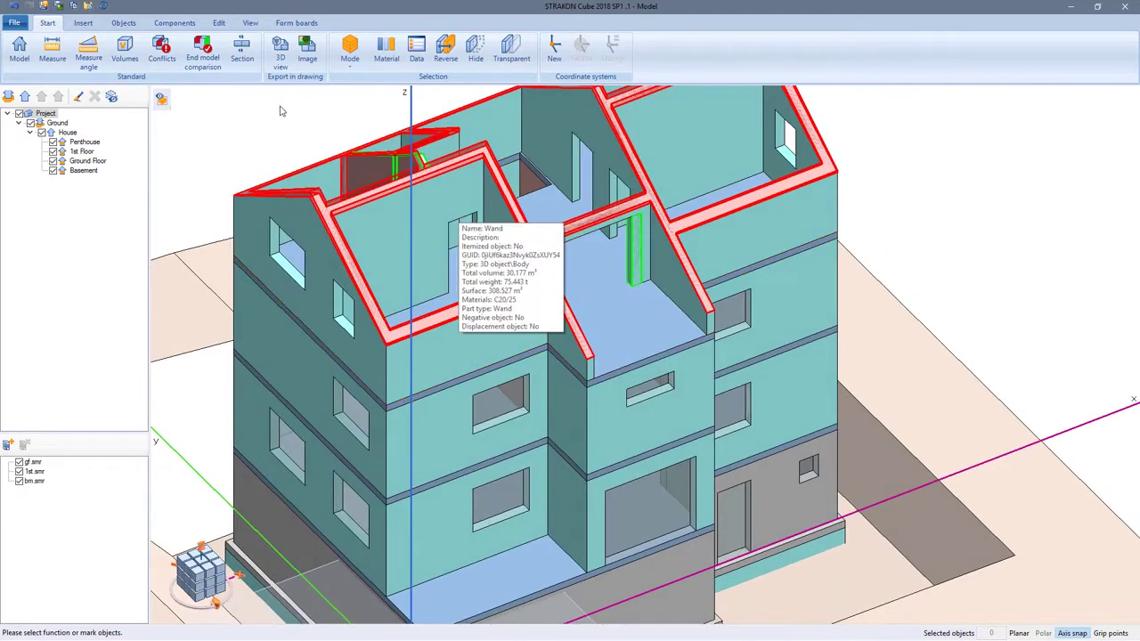
click(220, 23)
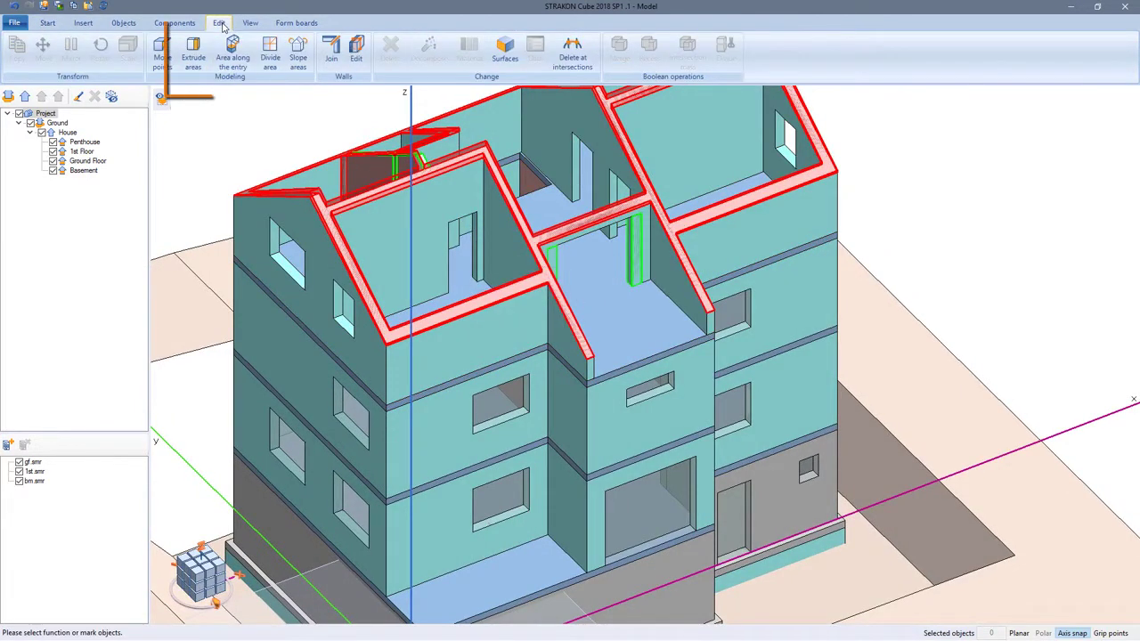
click(198, 66)
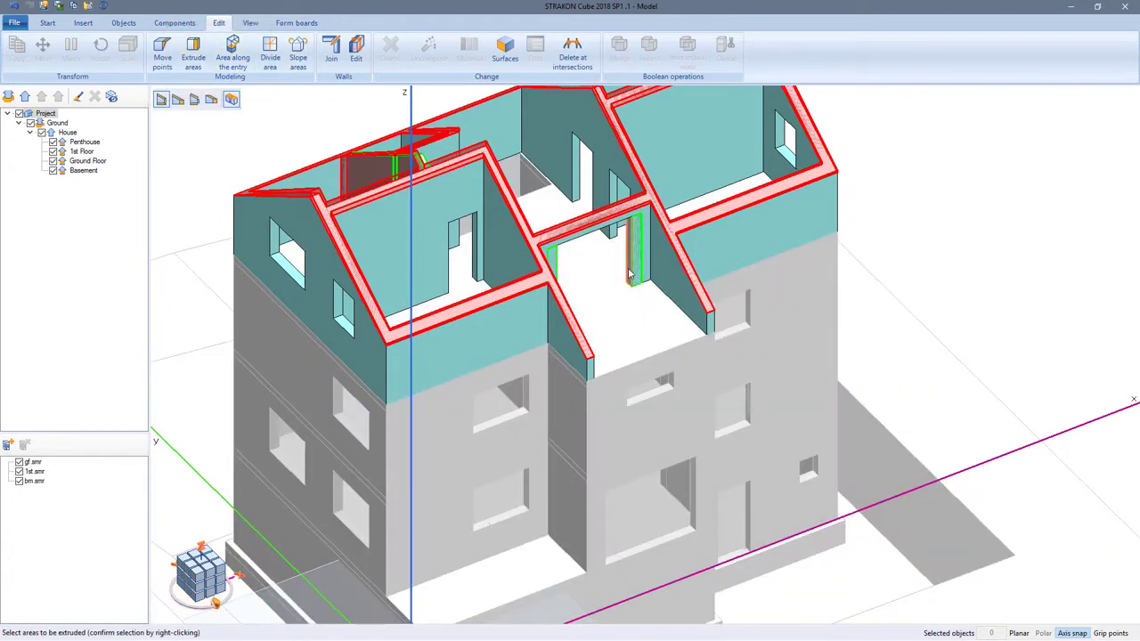
scroll(608, 285, up, 1)
middle_drag(609, 285, 571, 285)
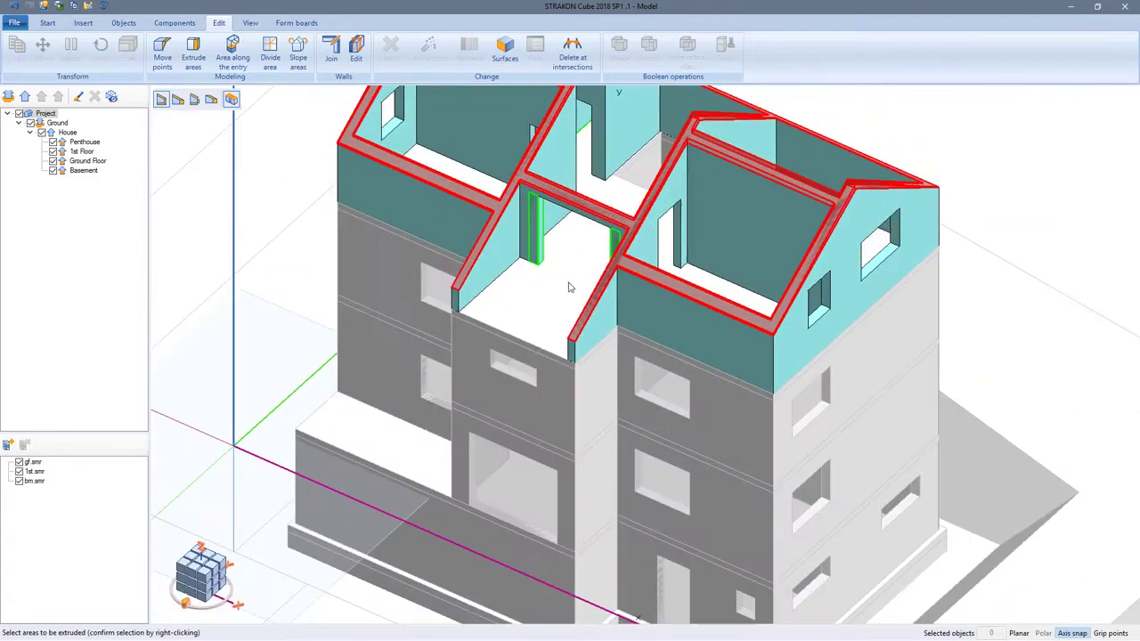
click(543, 263)
right_click(549, 254)
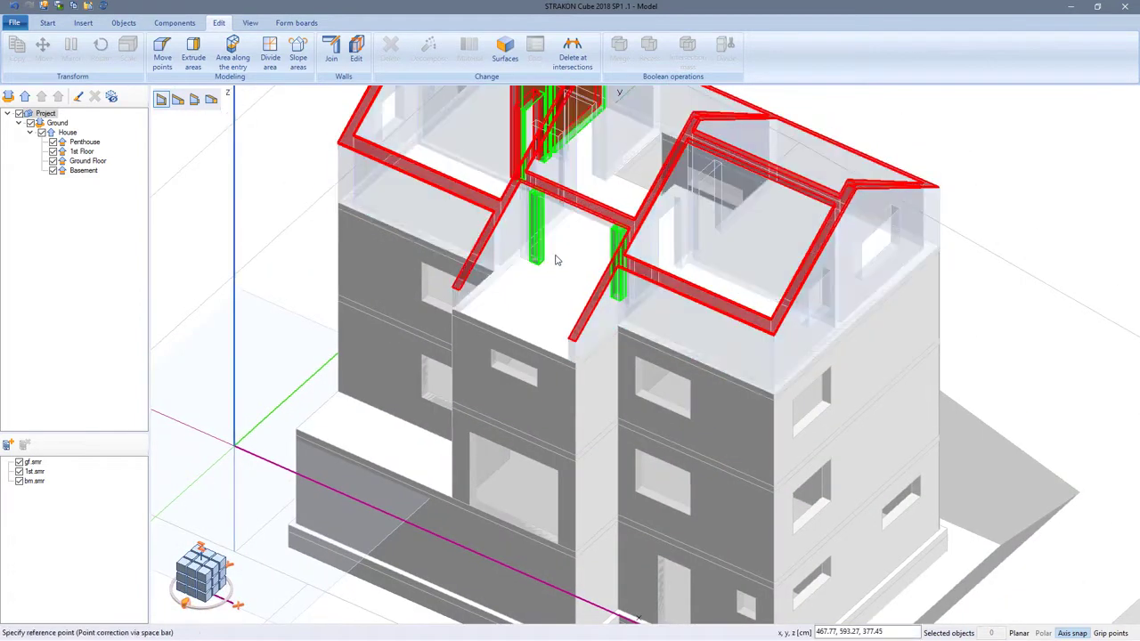
click(537, 202)
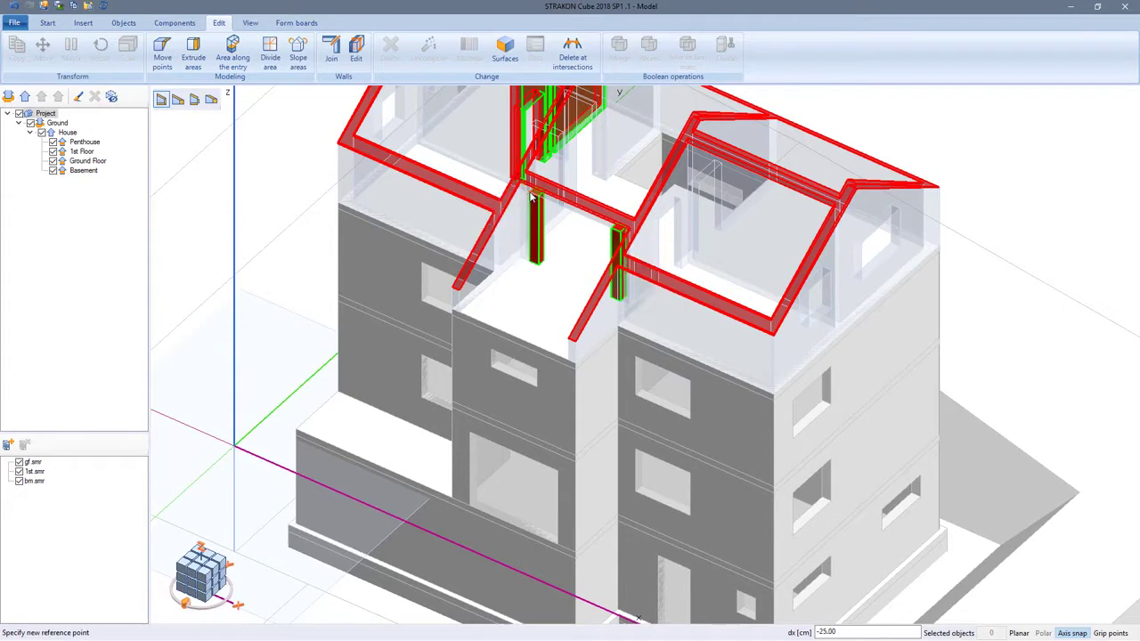
click(532, 197)
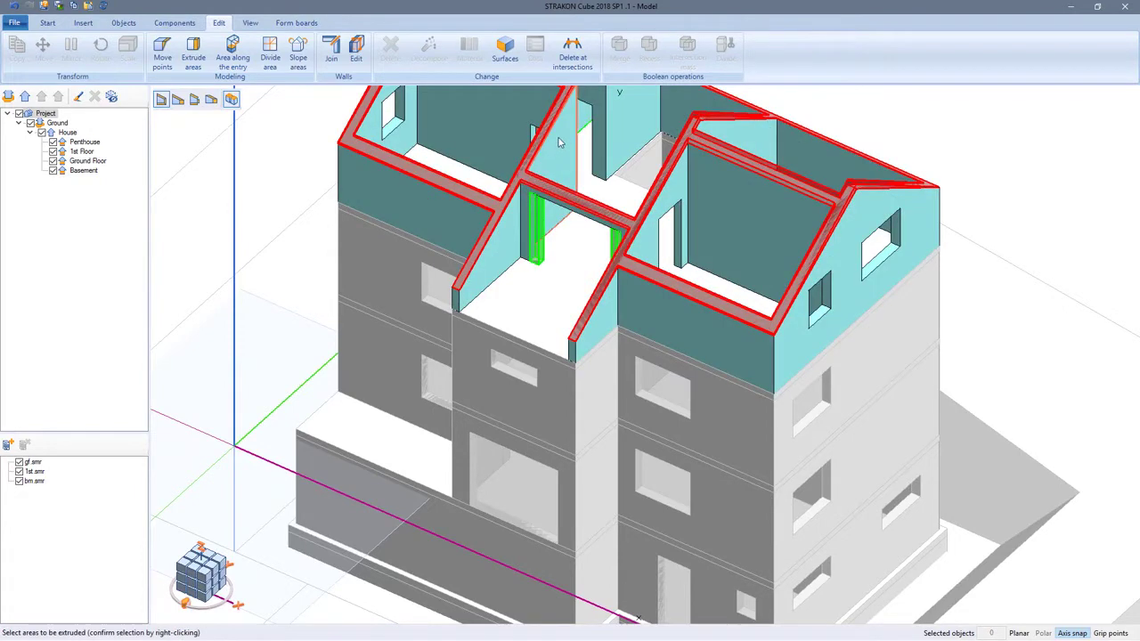
Step: Move the window-selected points of the penthouse partition wall from the outer edge of the green difference strip to its opposite edge
middle_drag(532, 198, 495, 298)
middle_drag(474, 224, 494, 242)
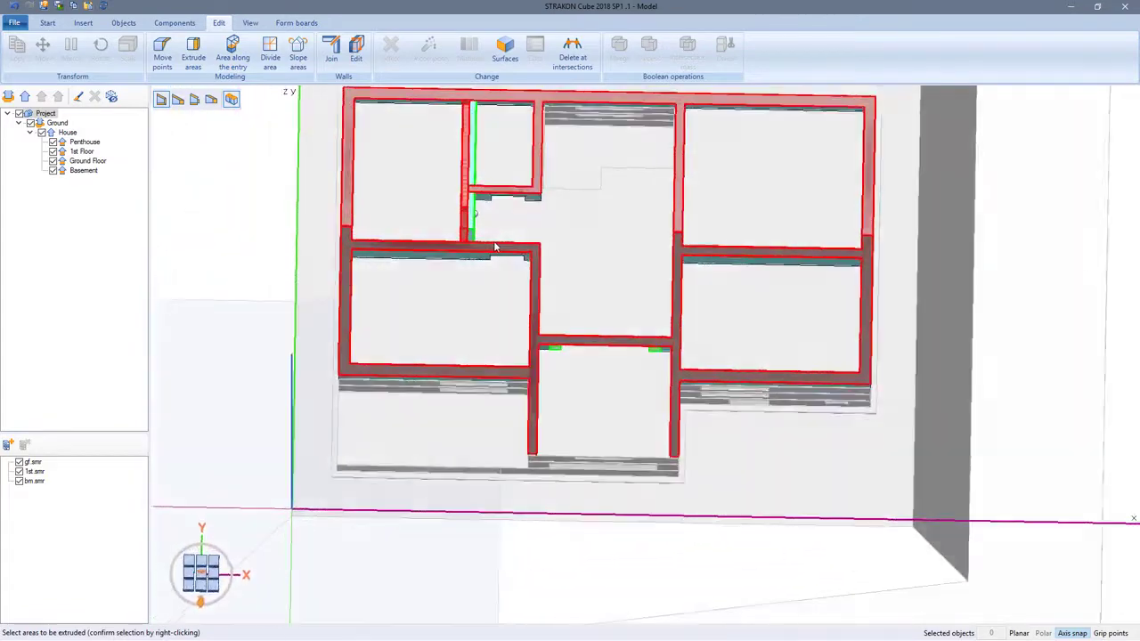
click(202, 574)
middle_drag(505, 258, 461, 294)
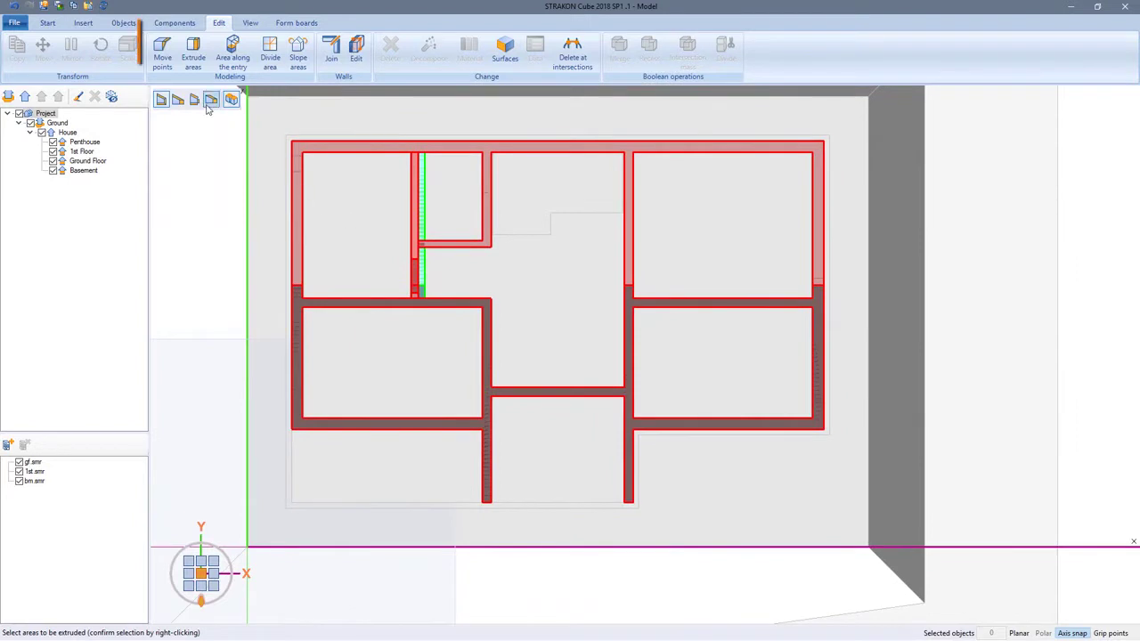
click(163, 62)
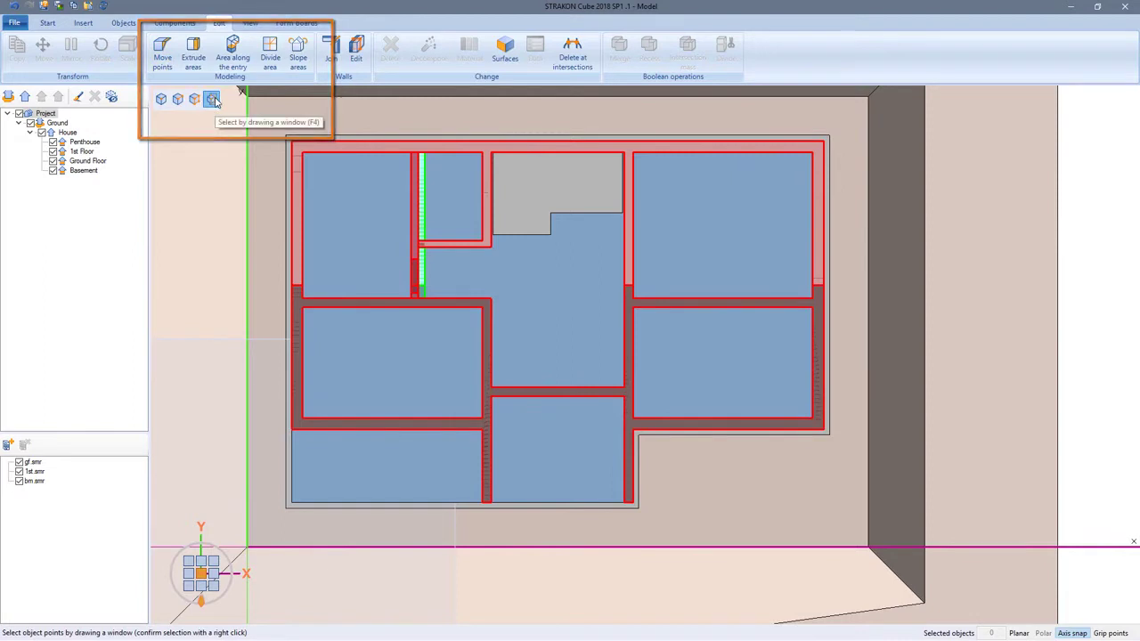
drag(436, 139, 415, 332)
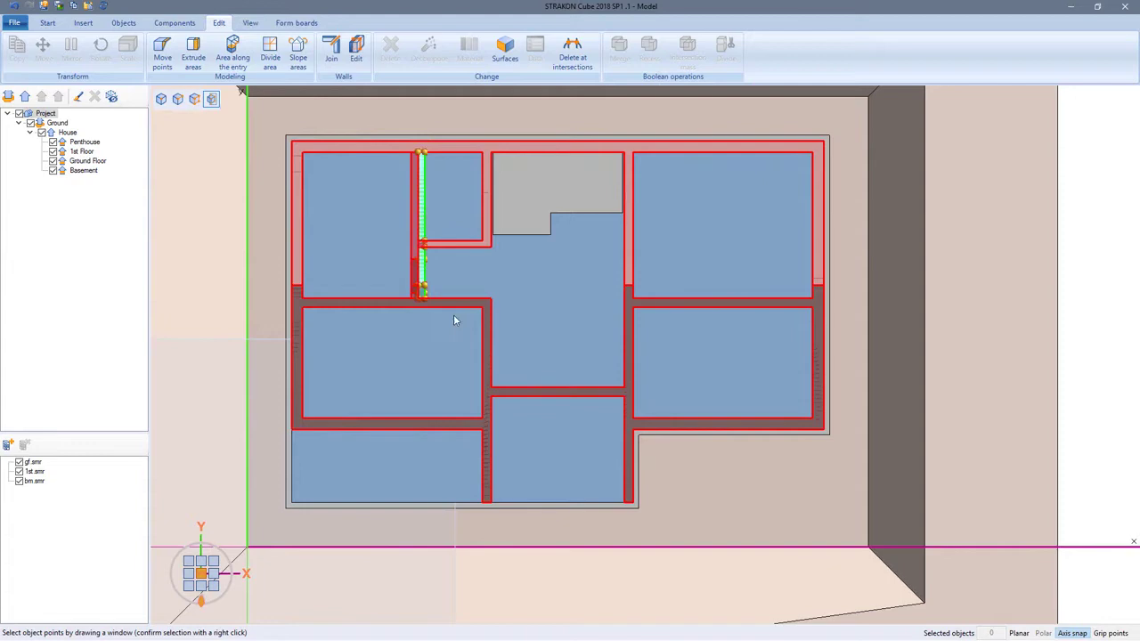
right_click(443, 272)
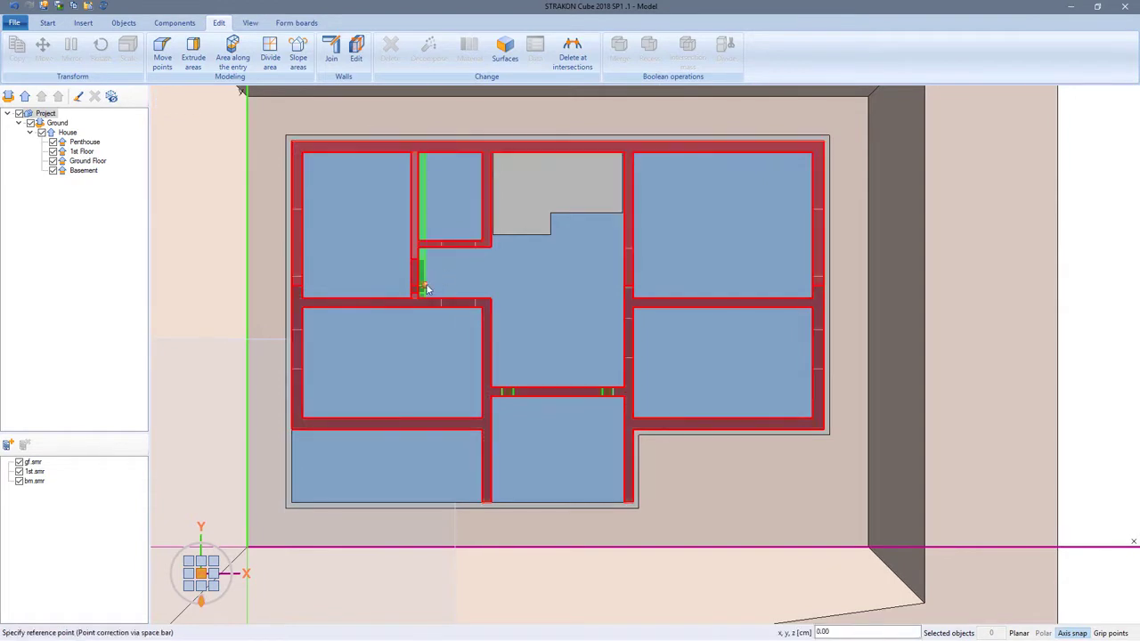
click(423, 287)
click(422, 289)
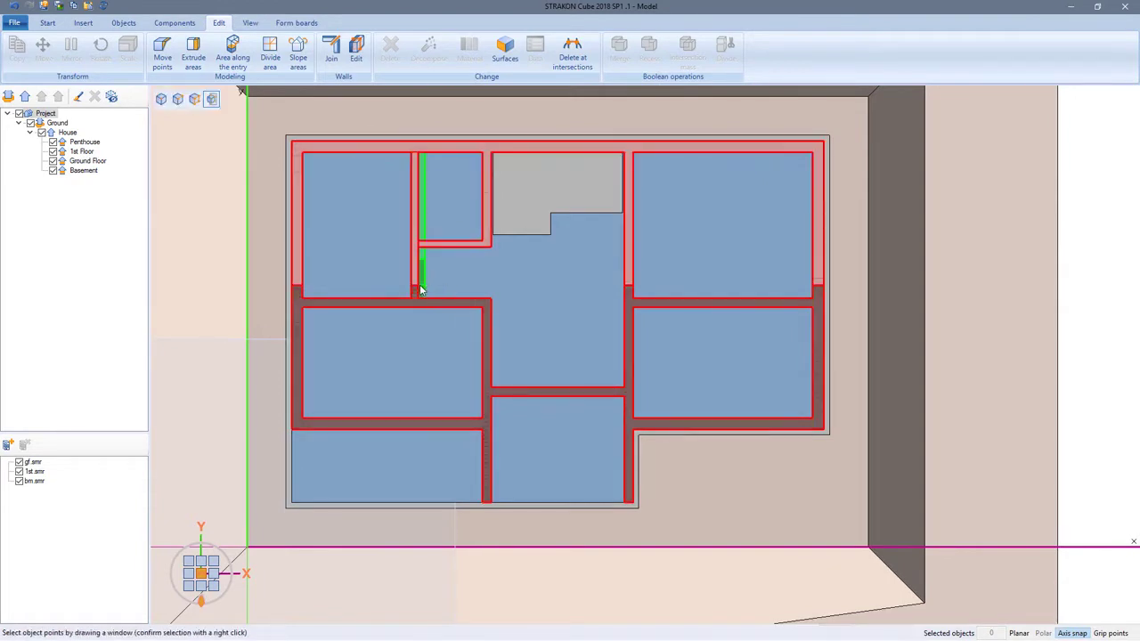
Step: End the current model comparison and compare the edited model with EFH_INDEX B.ifc again, keeping the material assignments
middle_drag(430, 279, 416, 252)
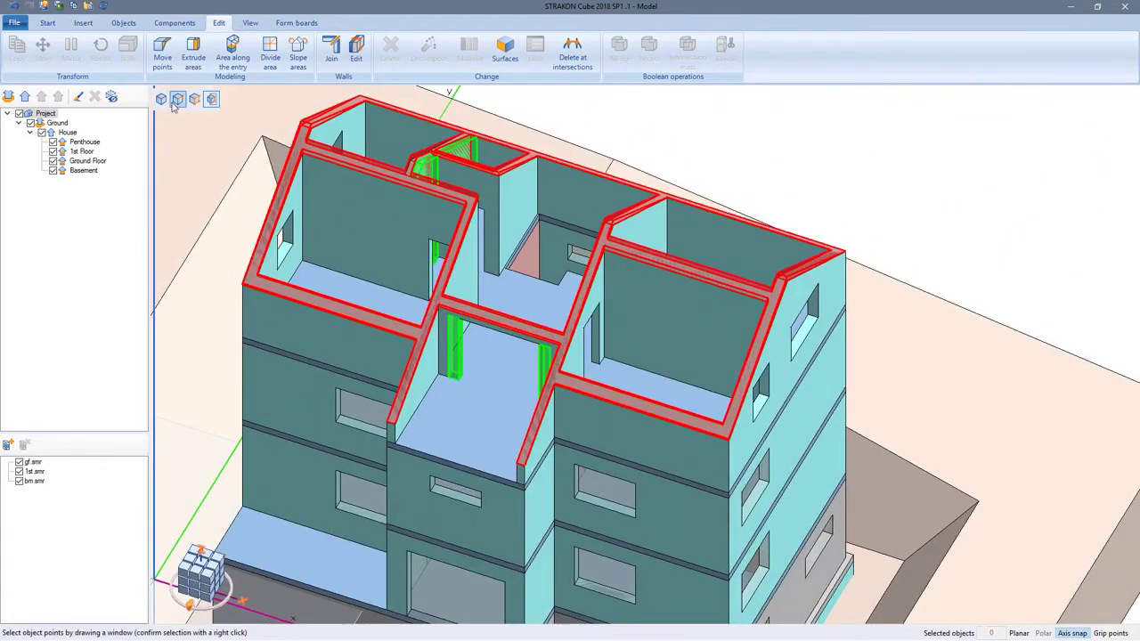
click(48, 23)
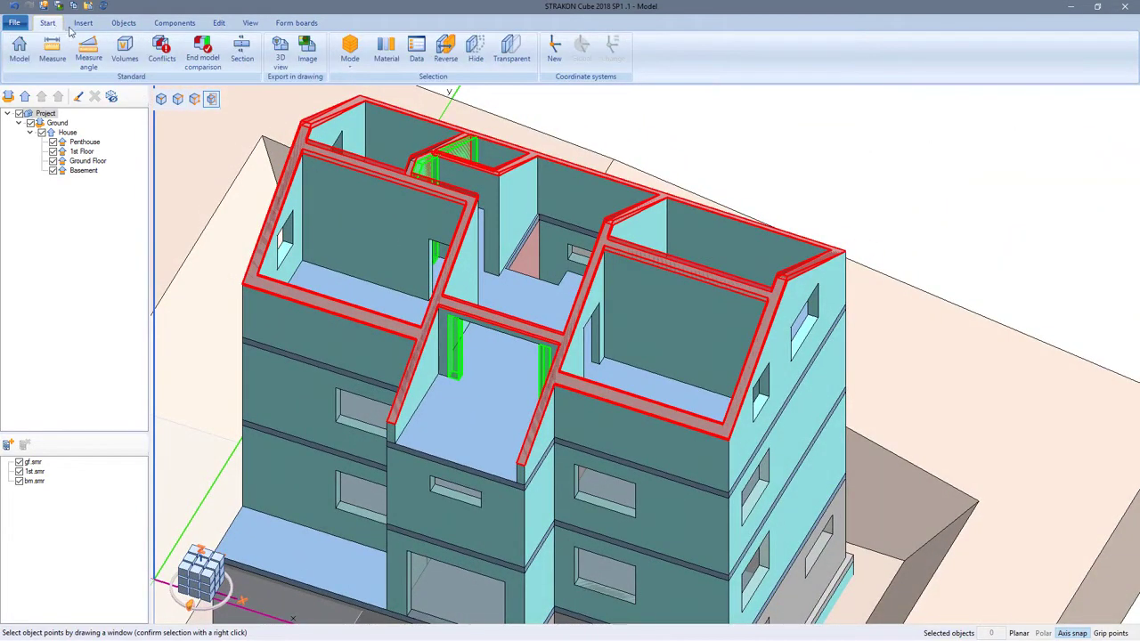
click(202, 57)
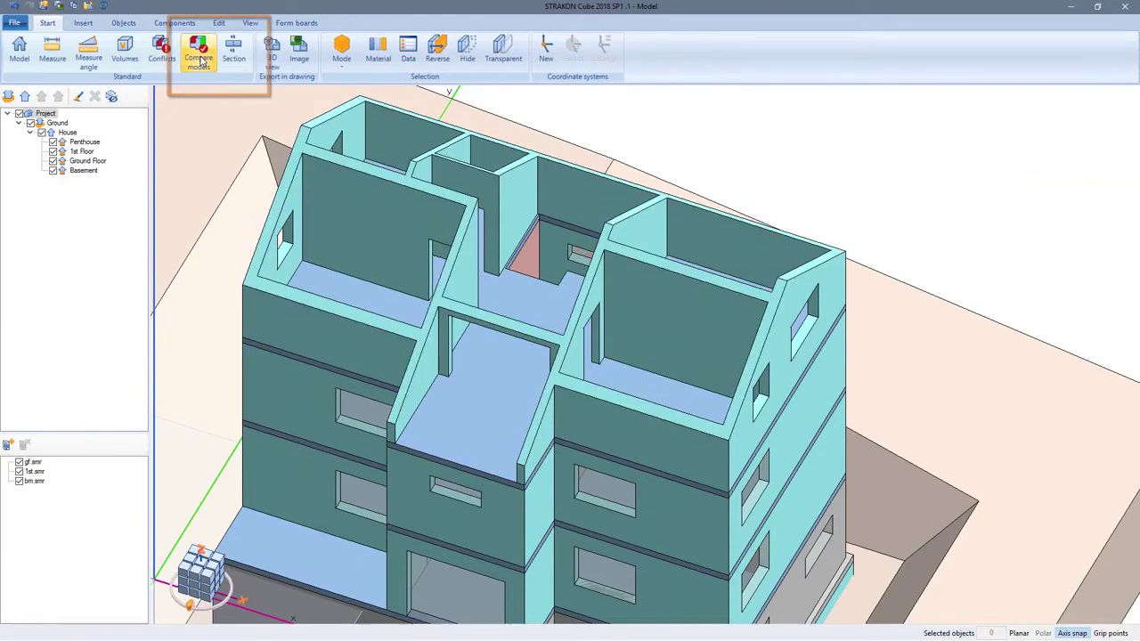
click(201, 59)
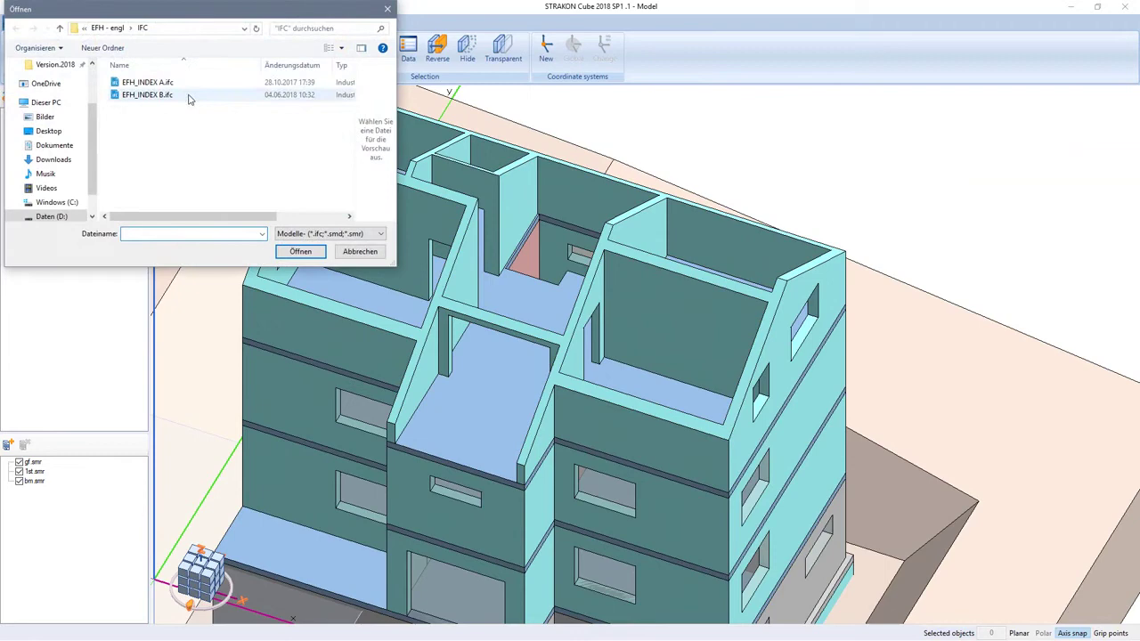
click(190, 96)
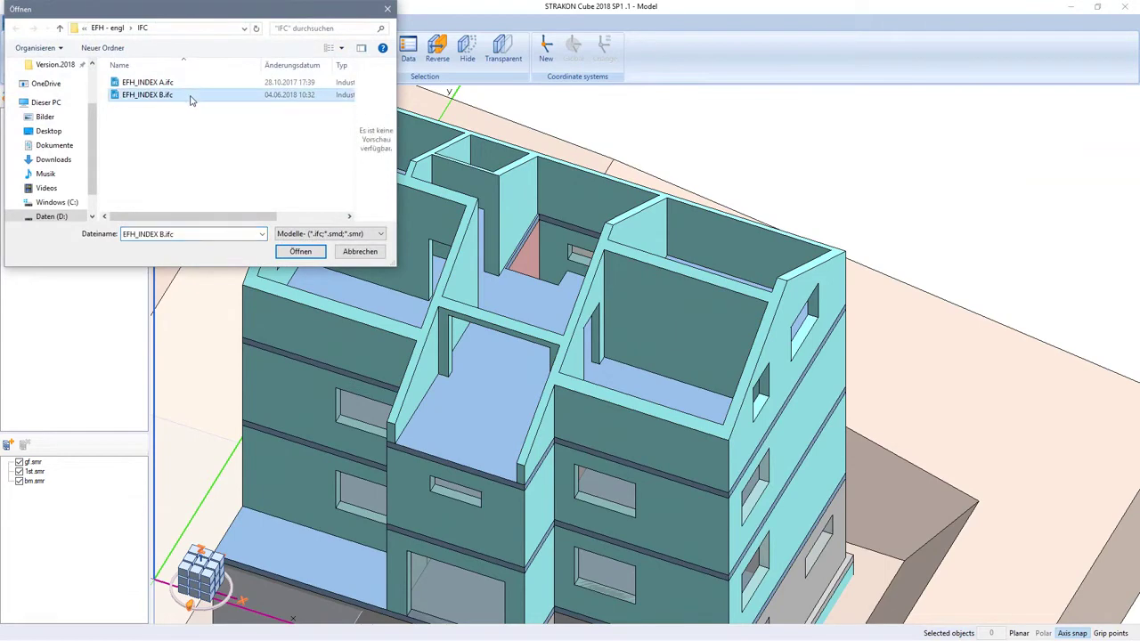
click(300, 252)
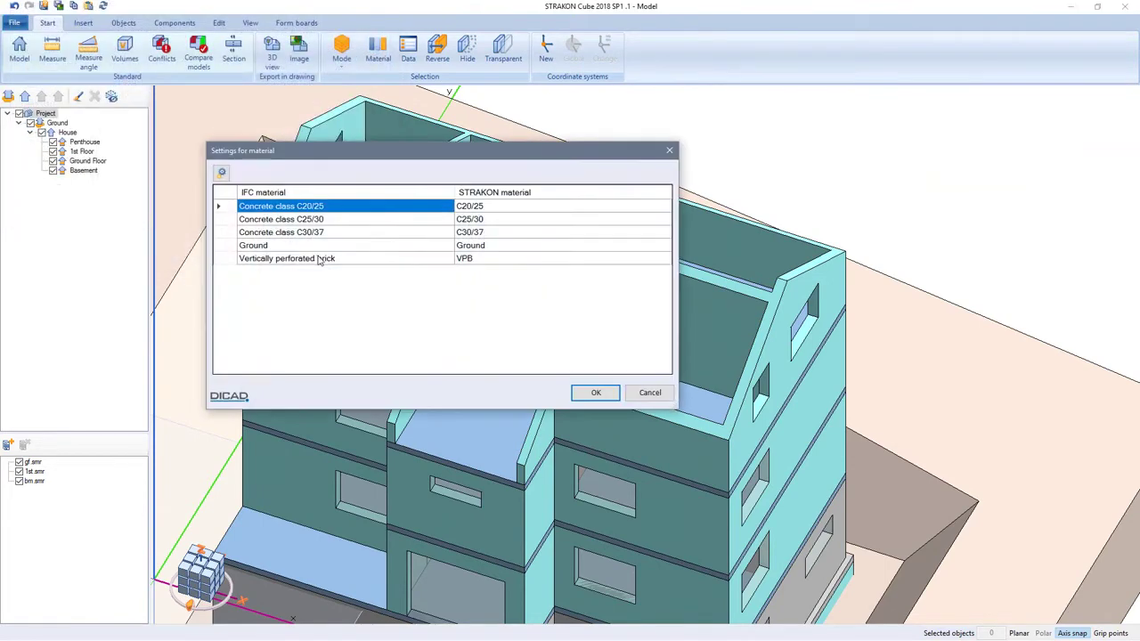
click(596, 394)
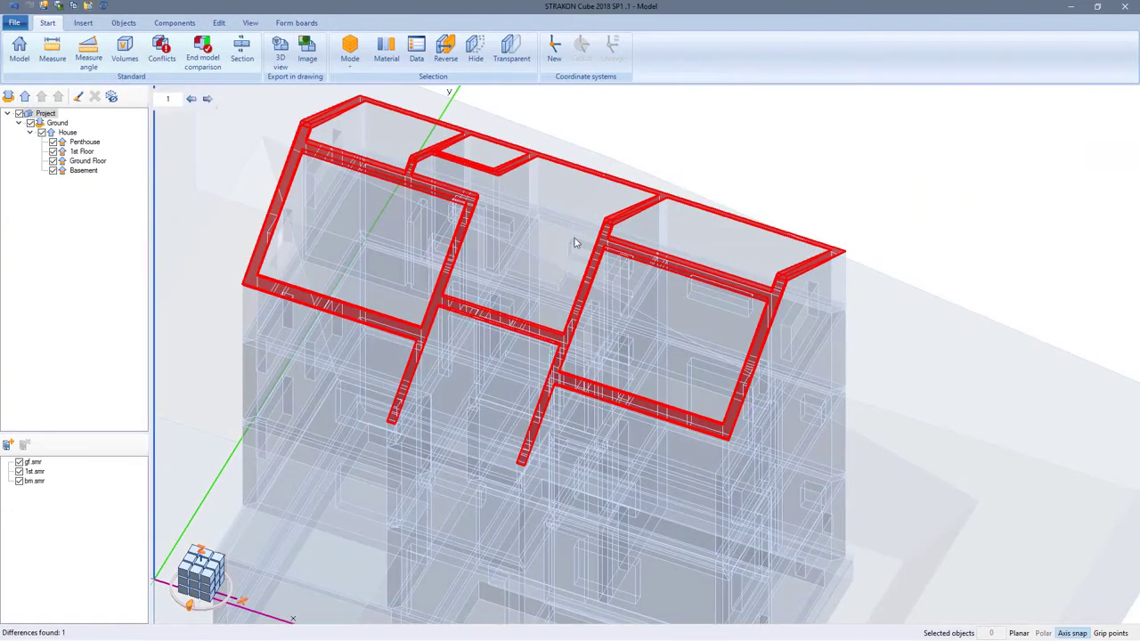
Step: Slope the two penthouse roof areas together, choosing their common ridge edge and the two opposite eaves as rotation axes
click(220, 24)
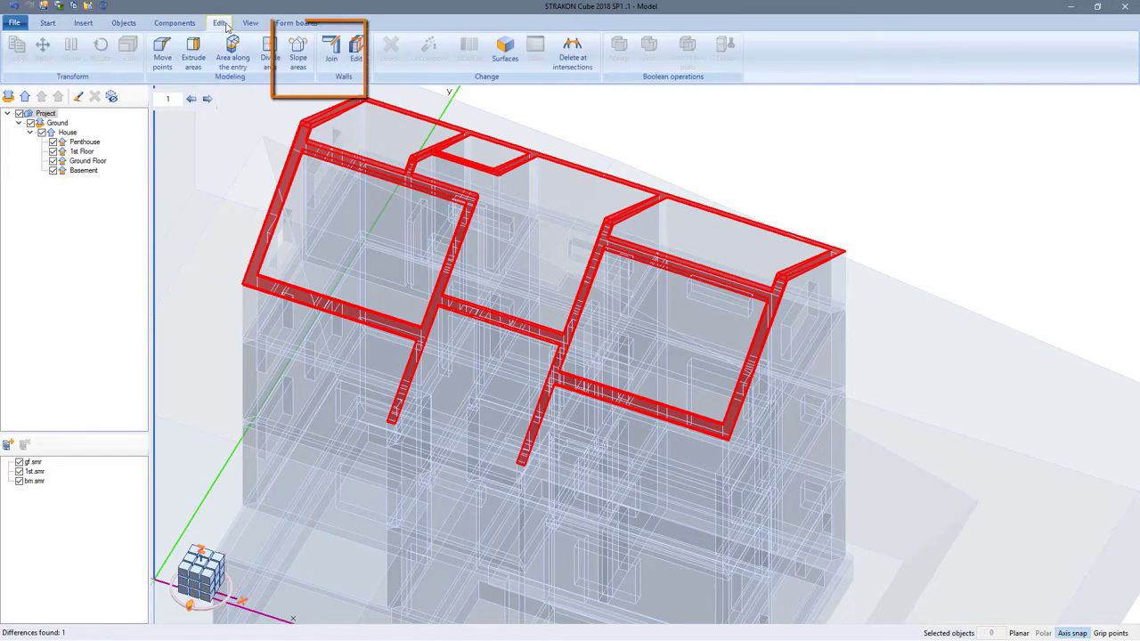
click(300, 63)
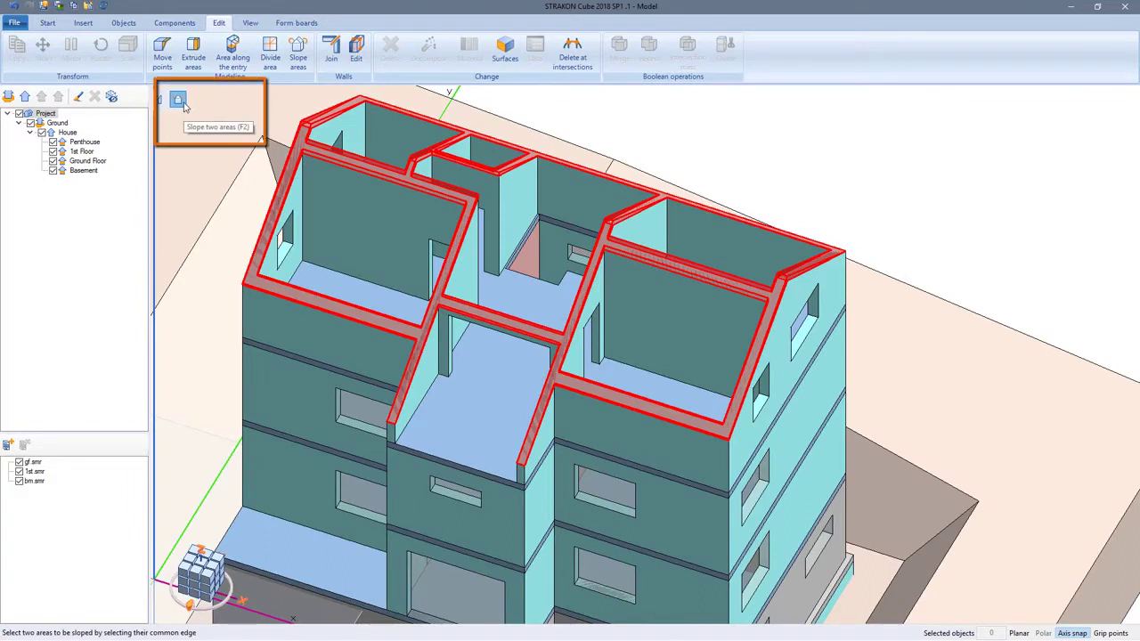
click(307, 130)
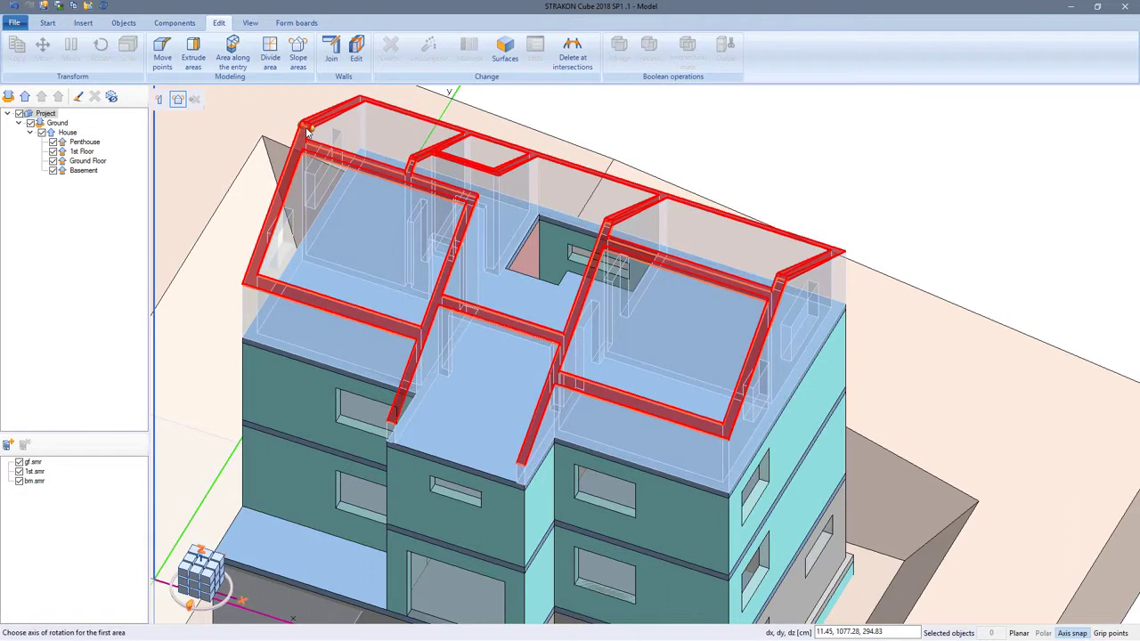
click(388, 428)
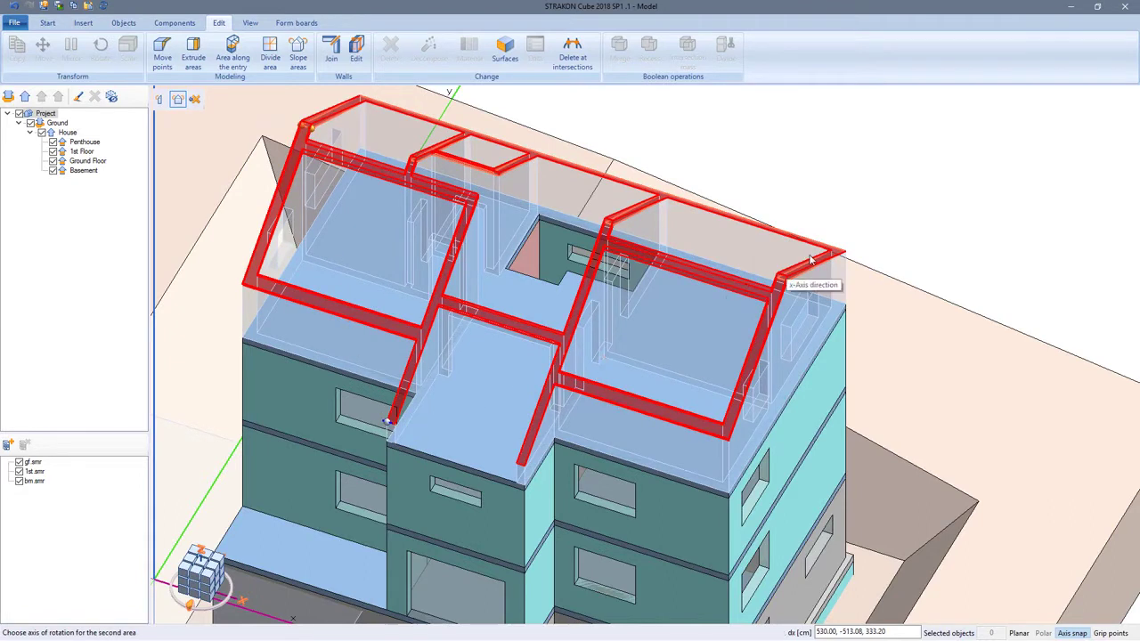
click(845, 254)
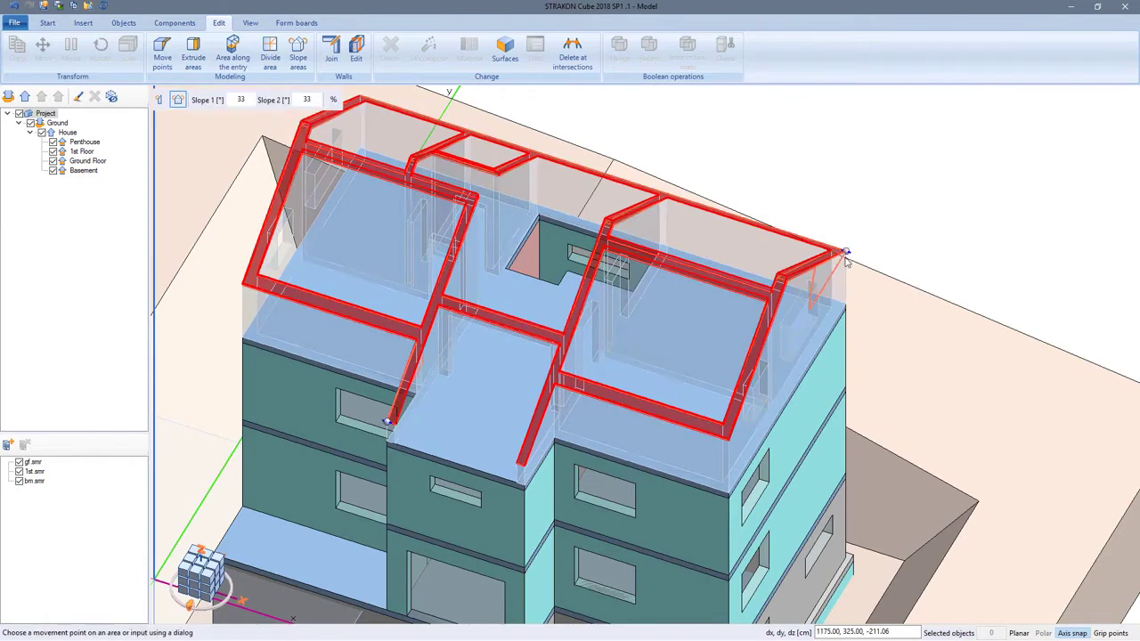
Step: Move the ridge reference point along Z from the lower to the upper edge of the red difference strip at the gable
middle_drag(799, 293, 781, 277)
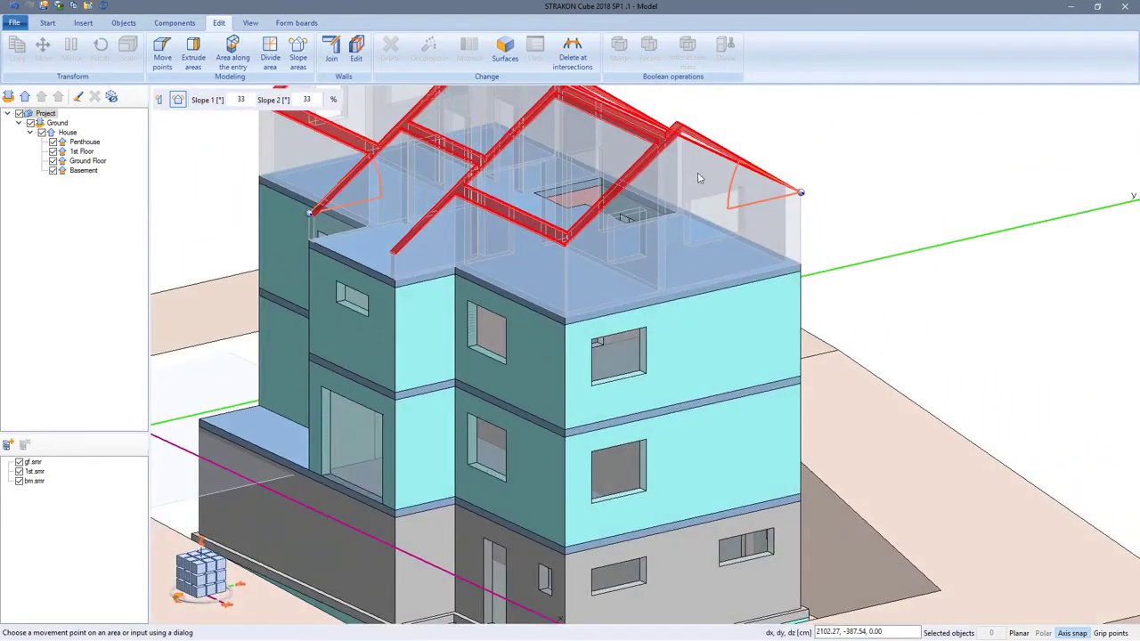
scroll(699, 178, up, 5)
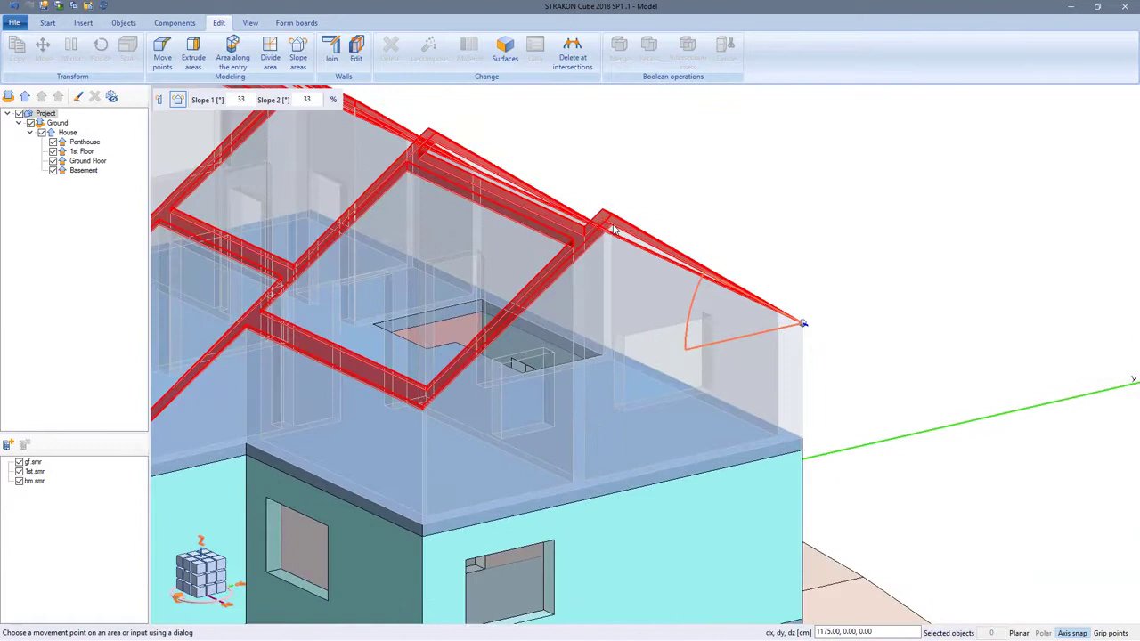
click(613, 230)
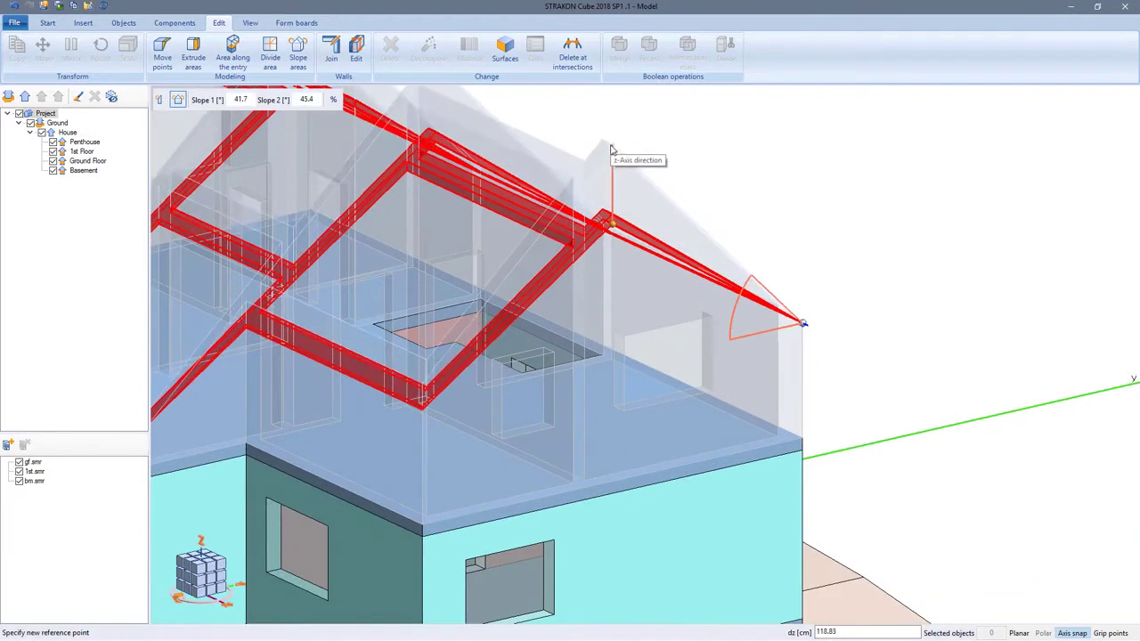
click(611, 218)
middle_drag(608, 261, 623, 268)
middle_drag(406, 258, 666, 306)
scroll(720, 282, down, 2)
scroll(665, 306, down, 1)
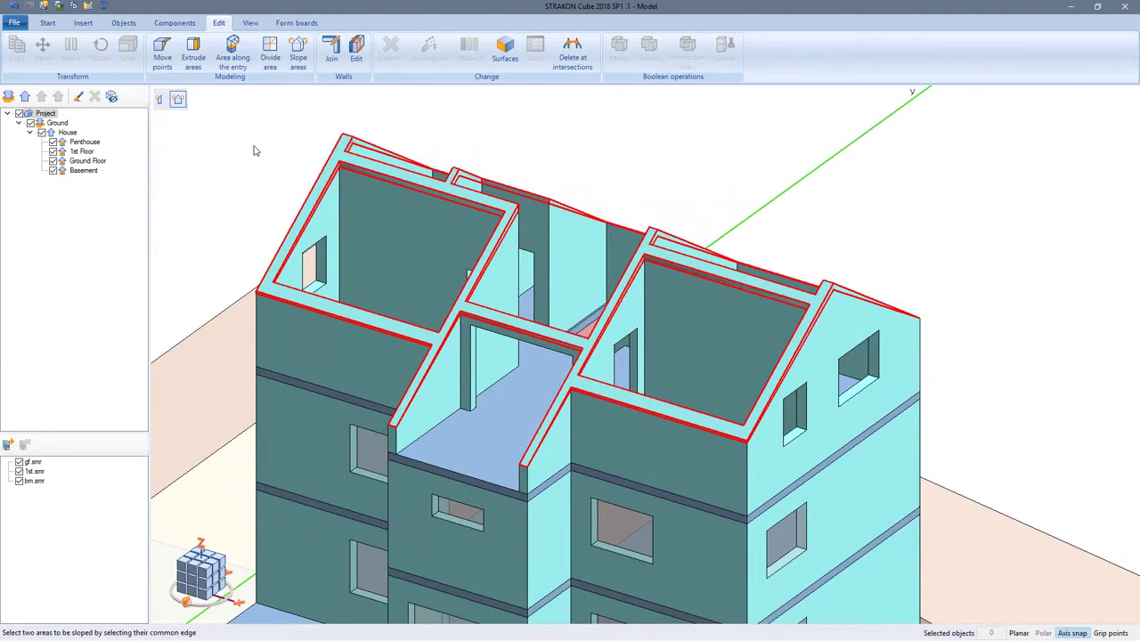
Step: End the model comparison and compare the re-sloped house with EFH_INDEX B.ifc, accepting the listed material assignments
key(Escape)
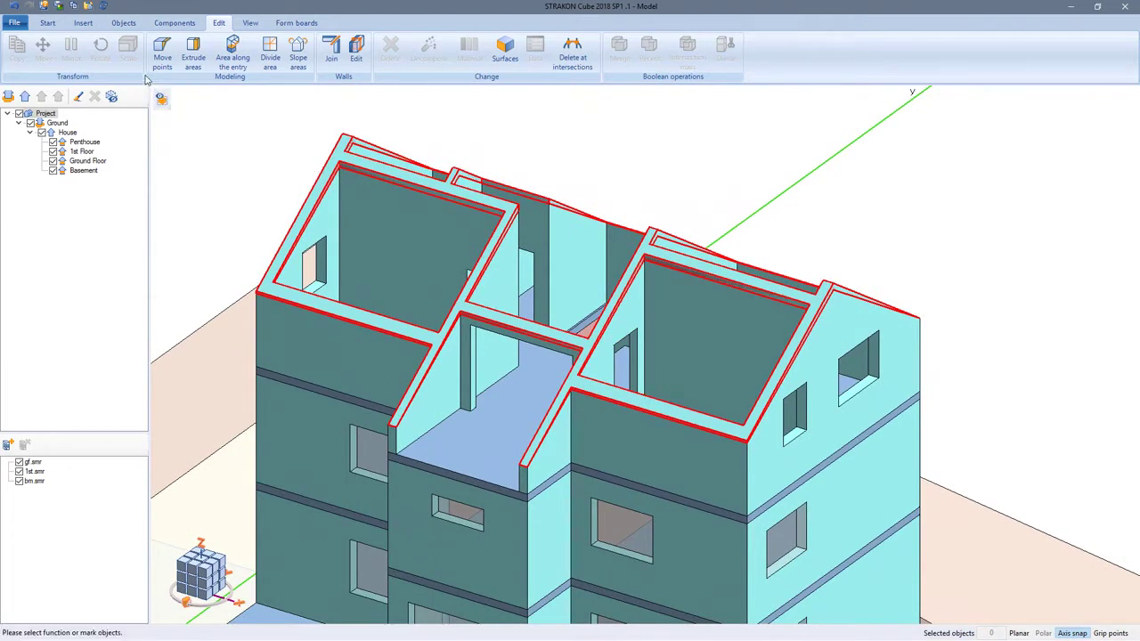
click(48, 23)
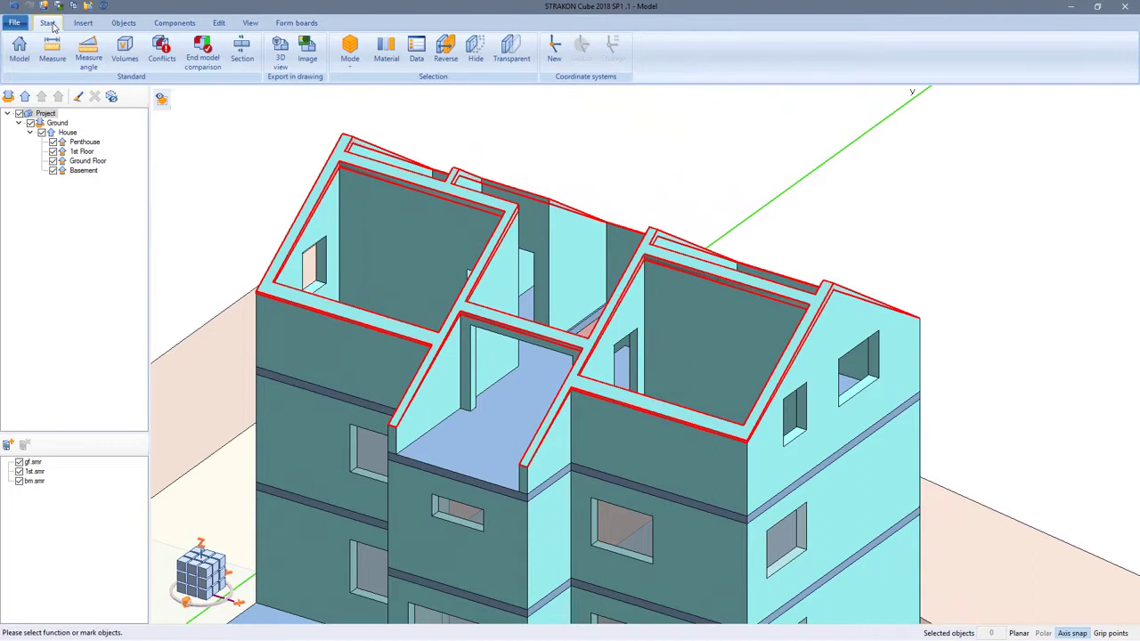
click(203, 56)
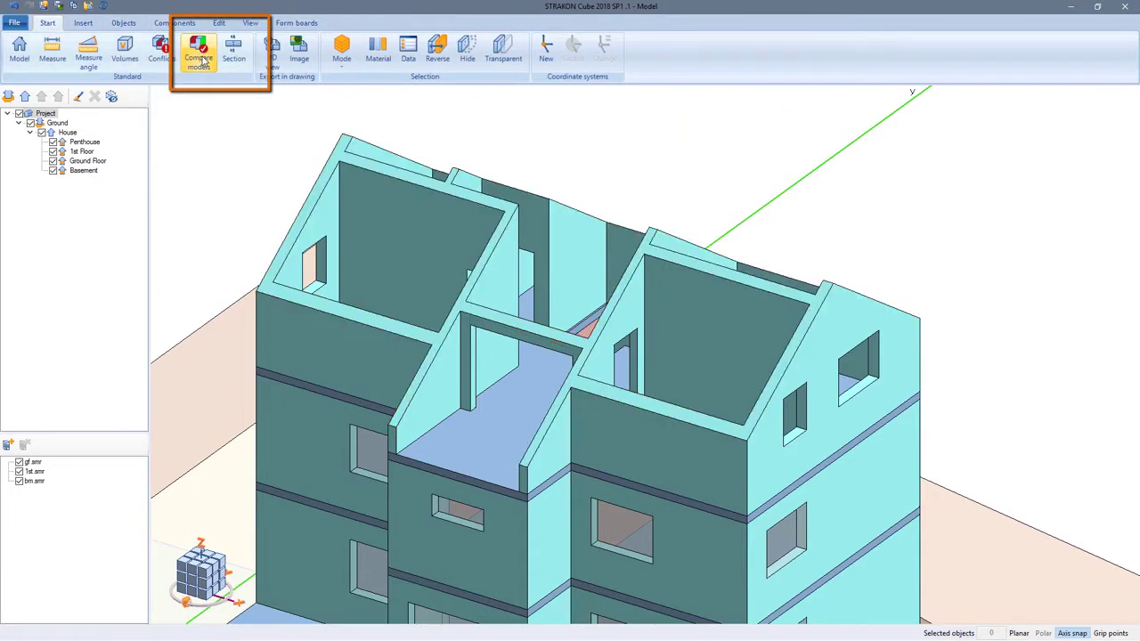
click(202, 57)
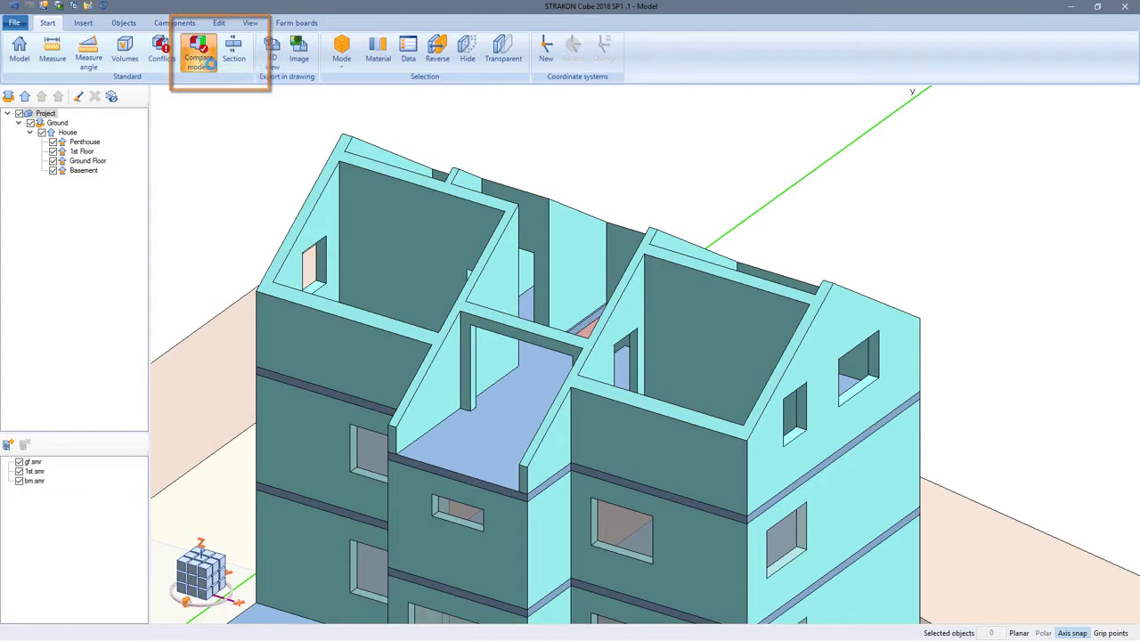
click(198, 95)
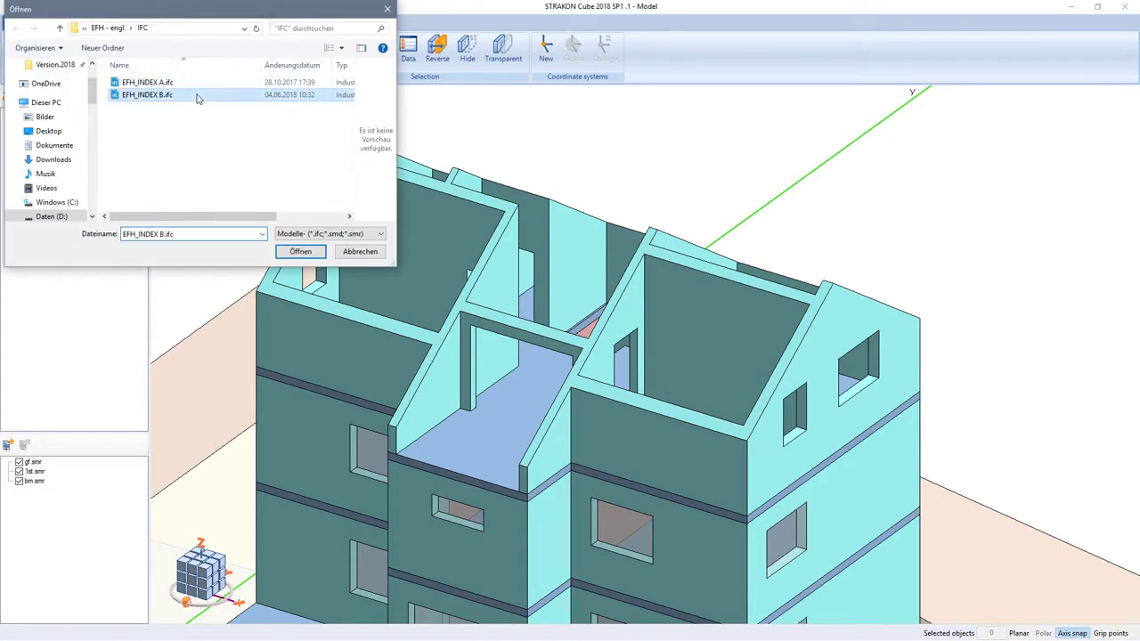
click(312, 253)
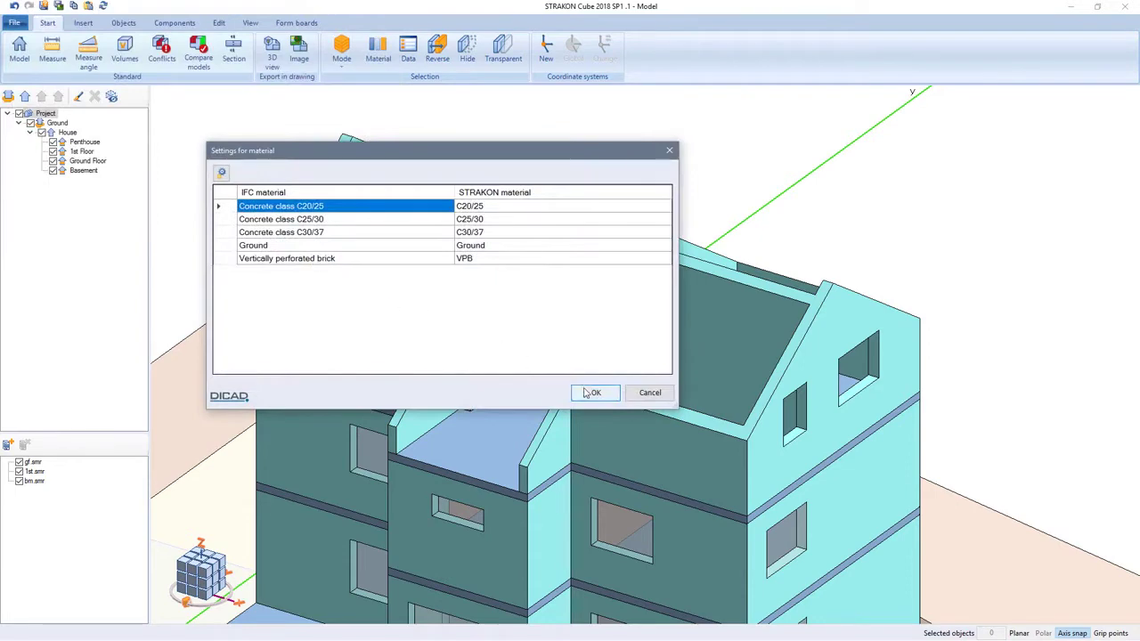
click(592, 392)
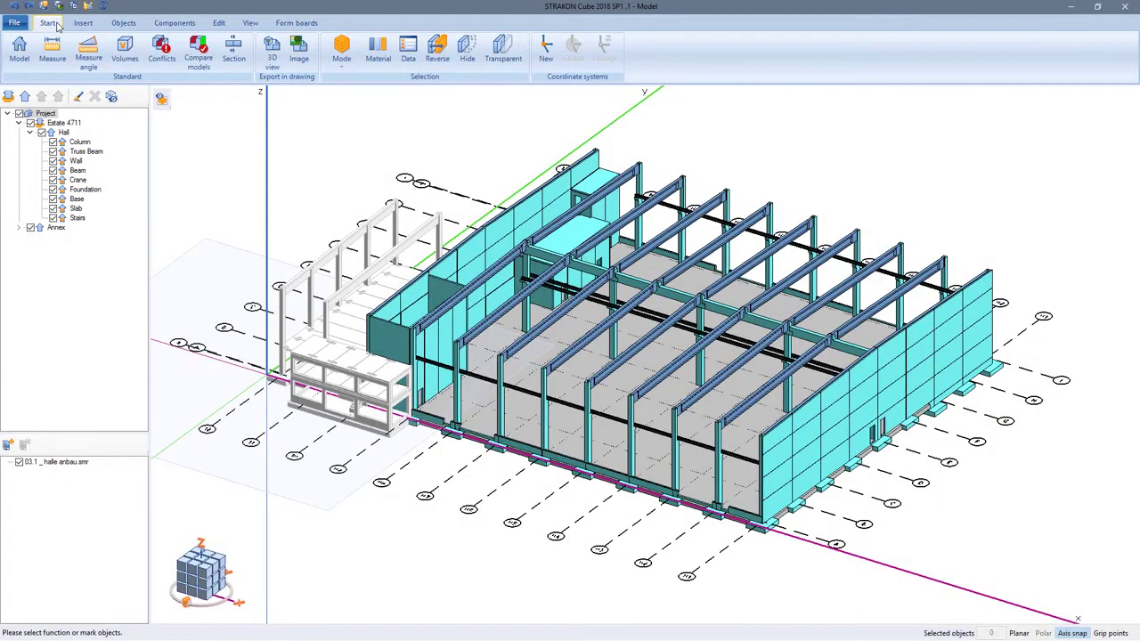
Step: Run a conflict check on the hall model and inspect the intersection volumes and components of the first two conflicts
click(168, 58)
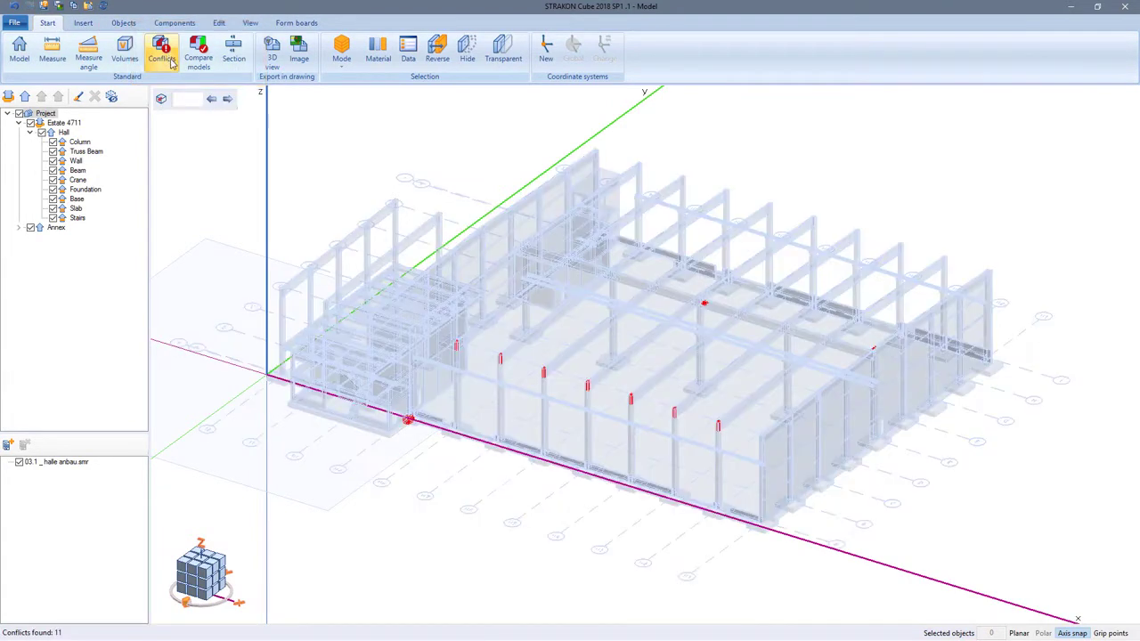
click(228, 100)
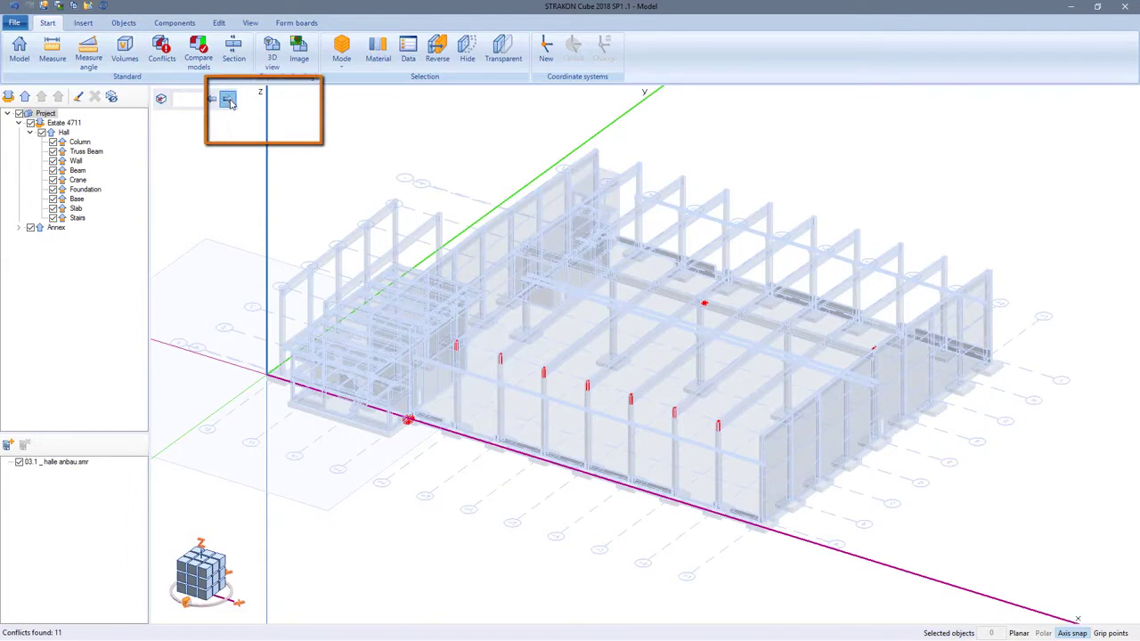
mouse_move(473, 276)
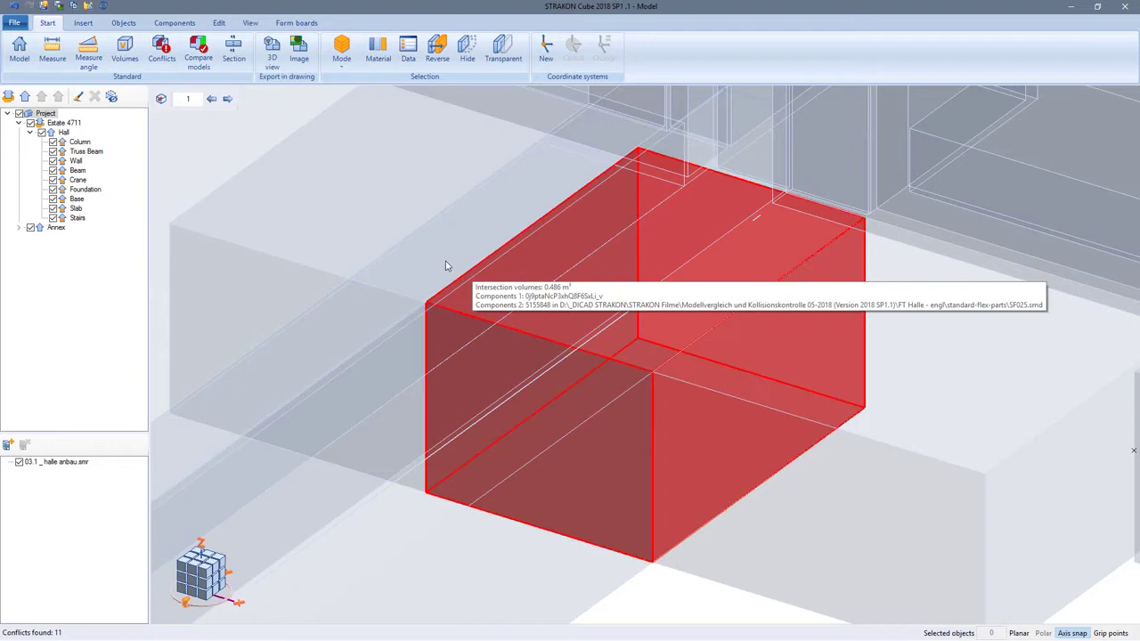
click(229, 99)
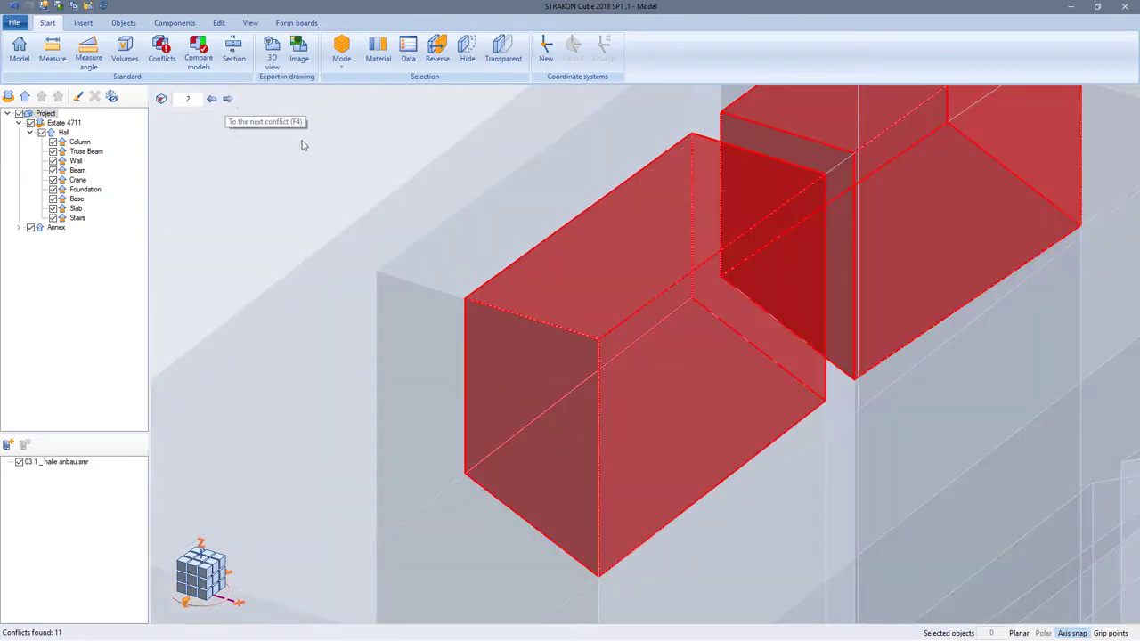
mouse_move(511, 265)
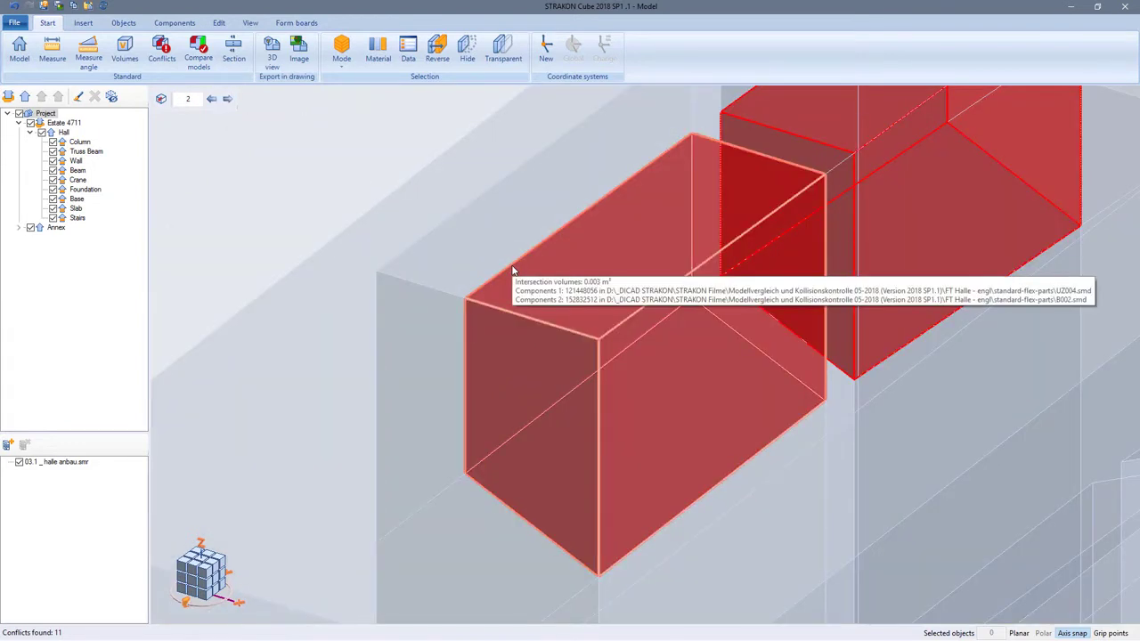
Step: Inspect the conflict where two longitudinal beams meet above the inner column, and end the conflict display
scroll(363, 183, down, 4)
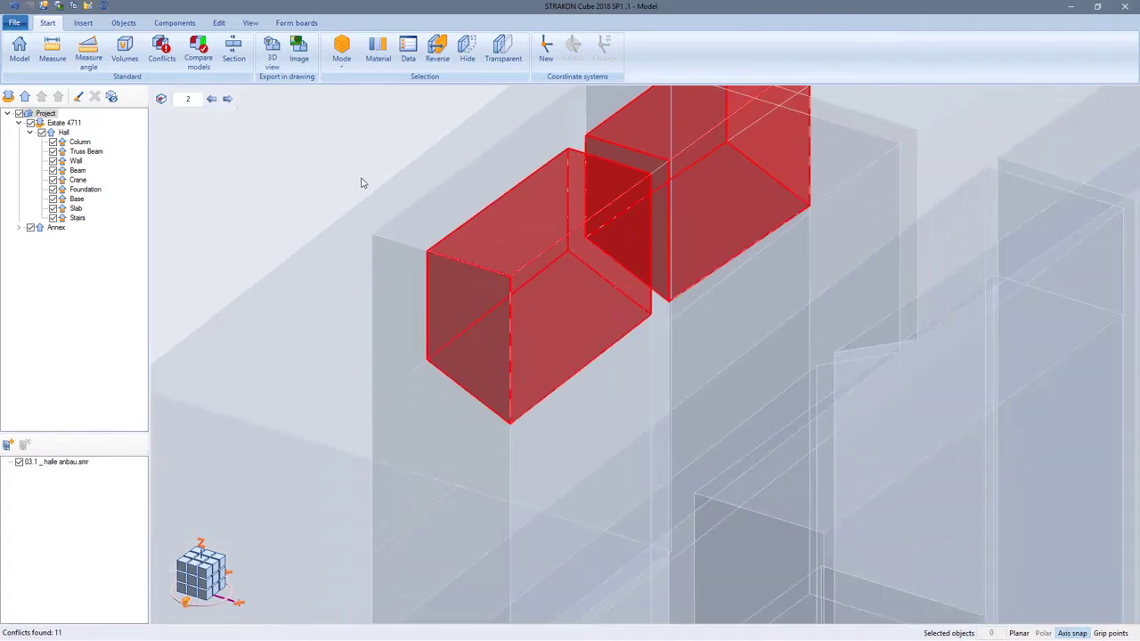
scroll(361, 183, down, 4)
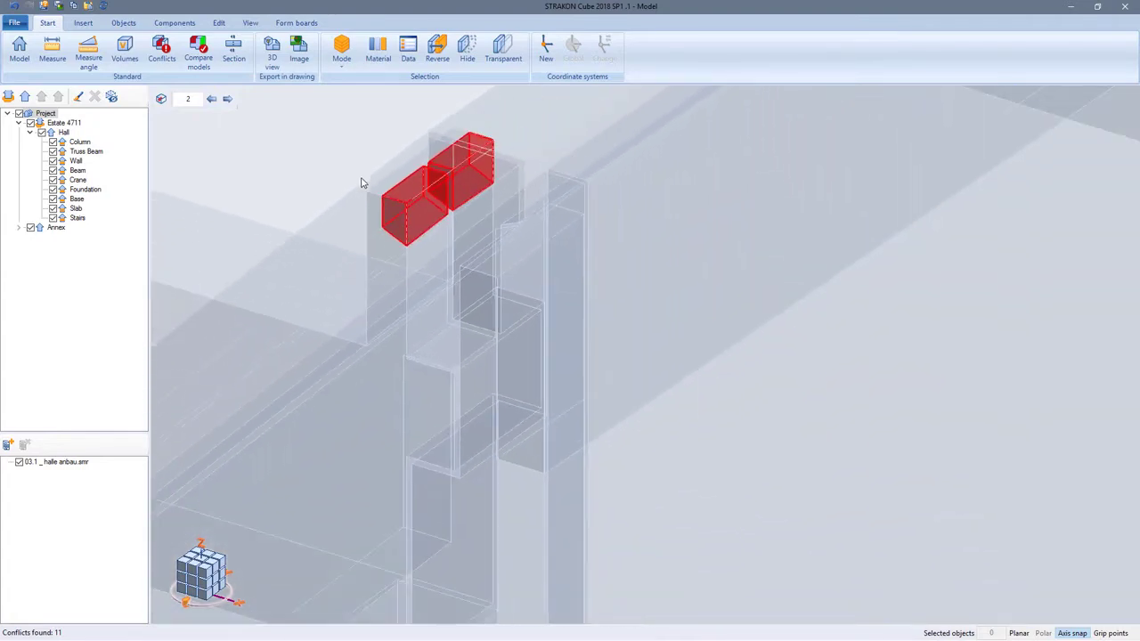
middle_click(360, 183)
scroll(761, 290, up, 8)
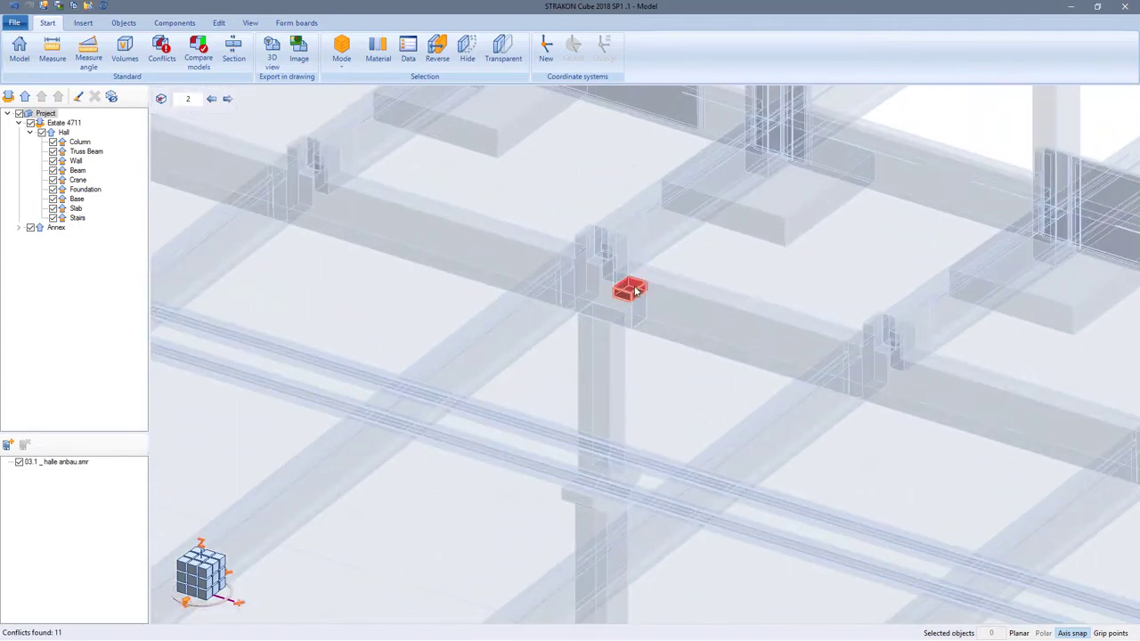
mouse_move(635, 291)
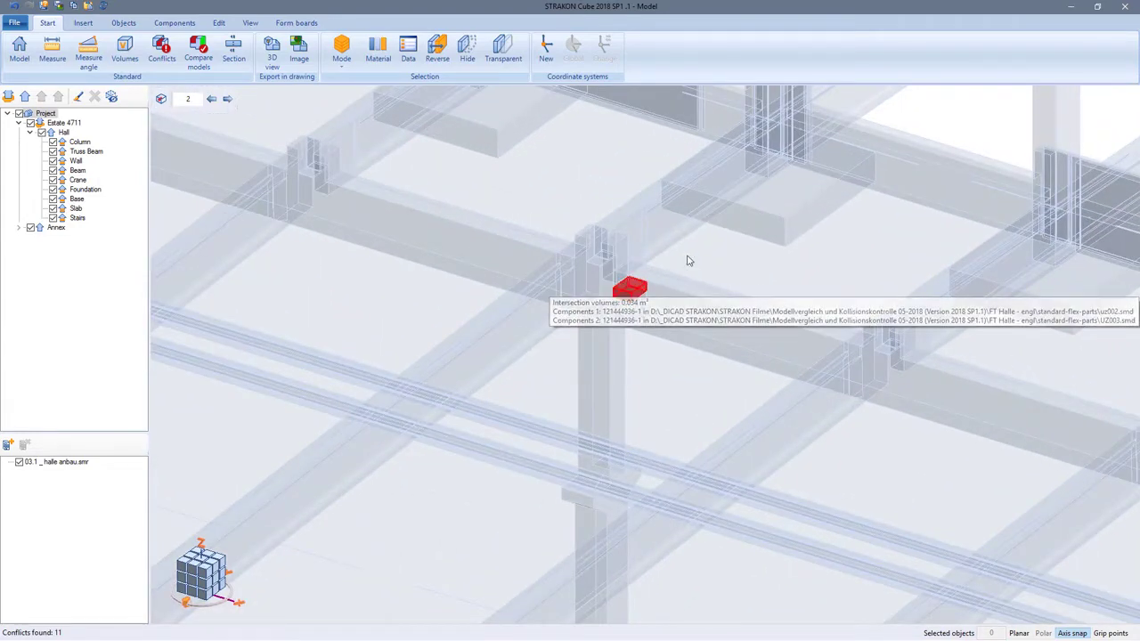
key(Escape)
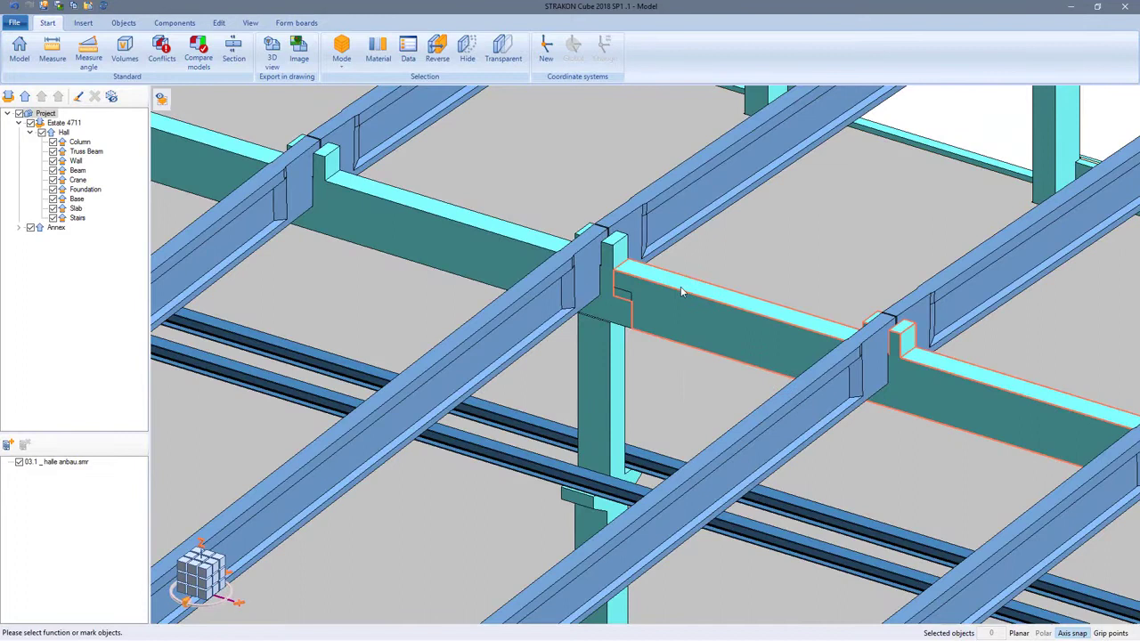
Step: Extrude the top face of the beam's bearing nib above the inner column by -18 cm along Z
click(681, 293)
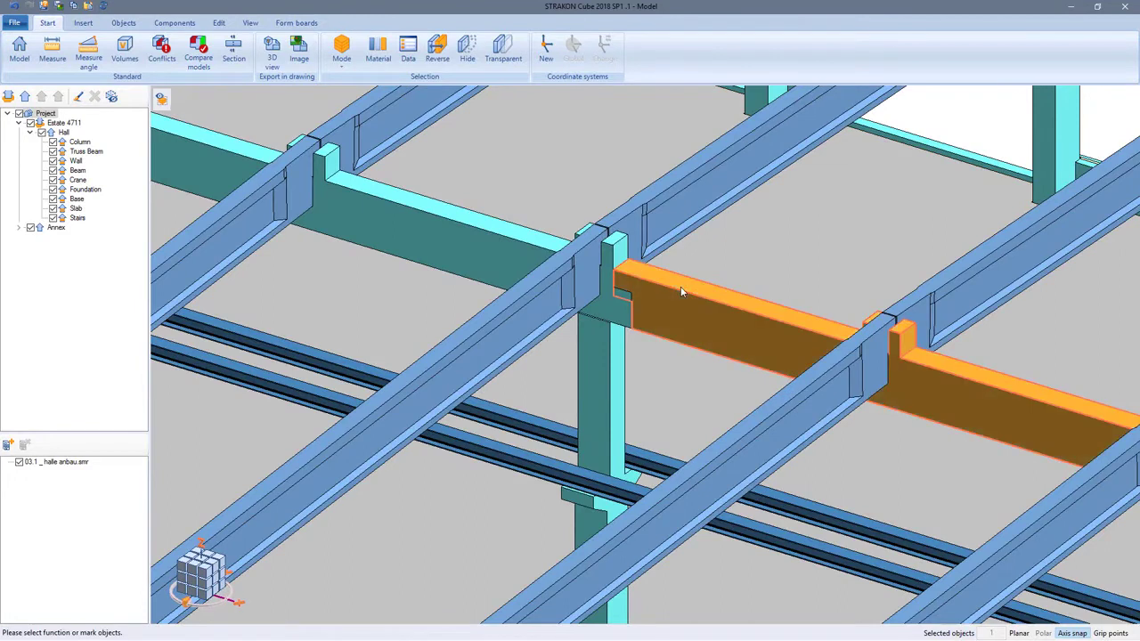
click(633, 291)
right_click(633, 290)
click(634, 295)
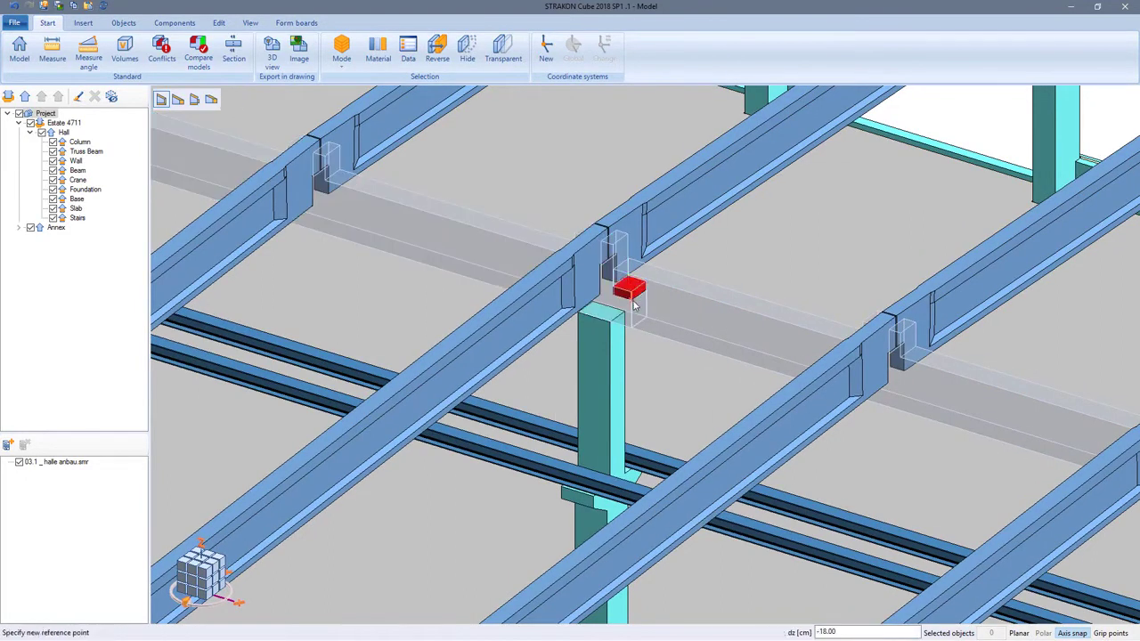
click(635, 311)
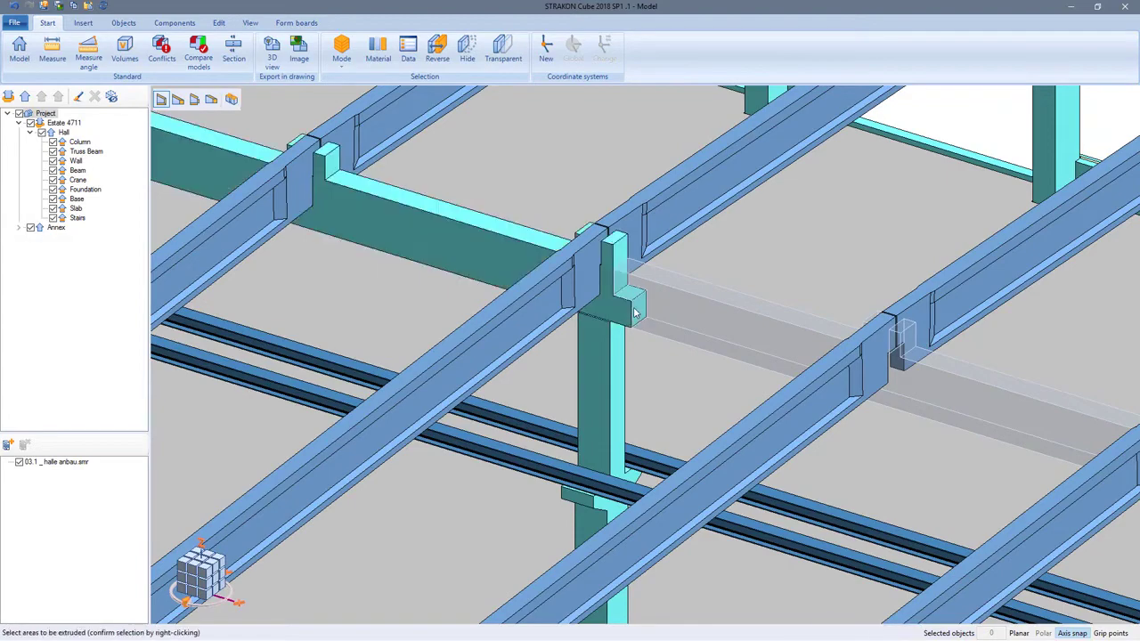
right_click(634, 312)
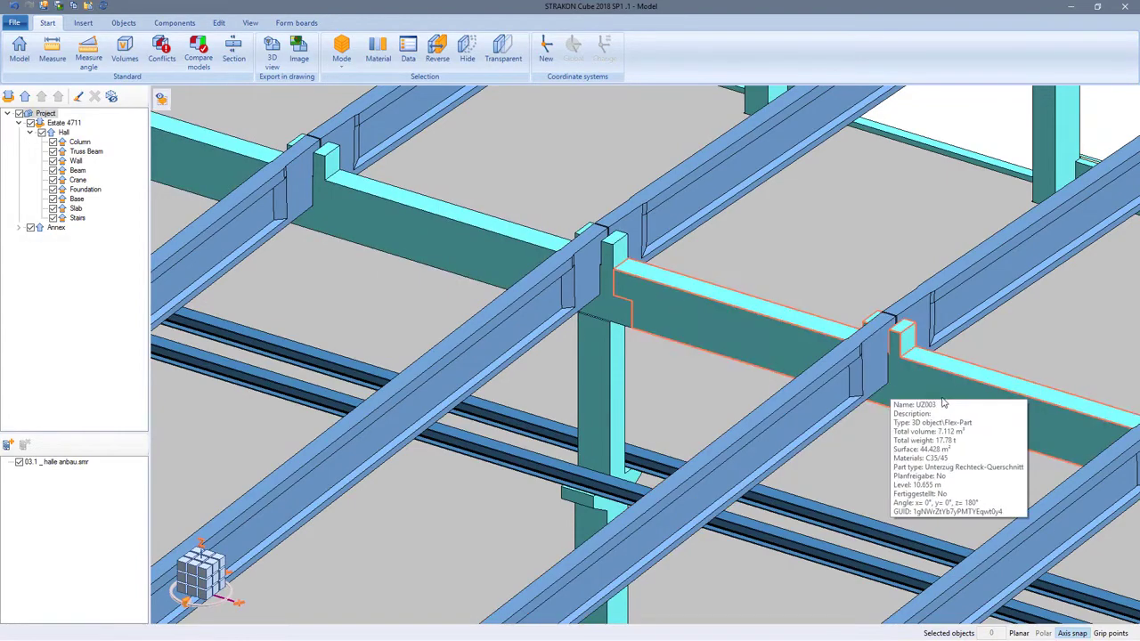
Step: Lower the top face of the bearing nib at the far end of beam UZ004 by extruding it along Z
middle_drag(943, 402, 196, 214)
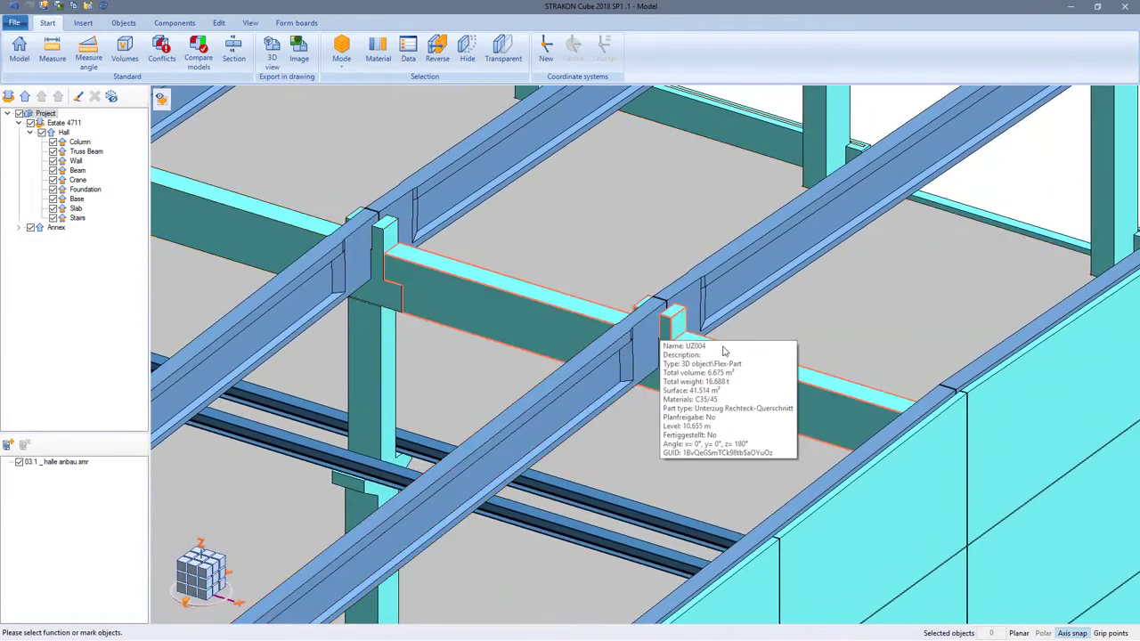
shift+middle_drag(722, 348, 773, 359)
scroll(878, 223, up, 4)
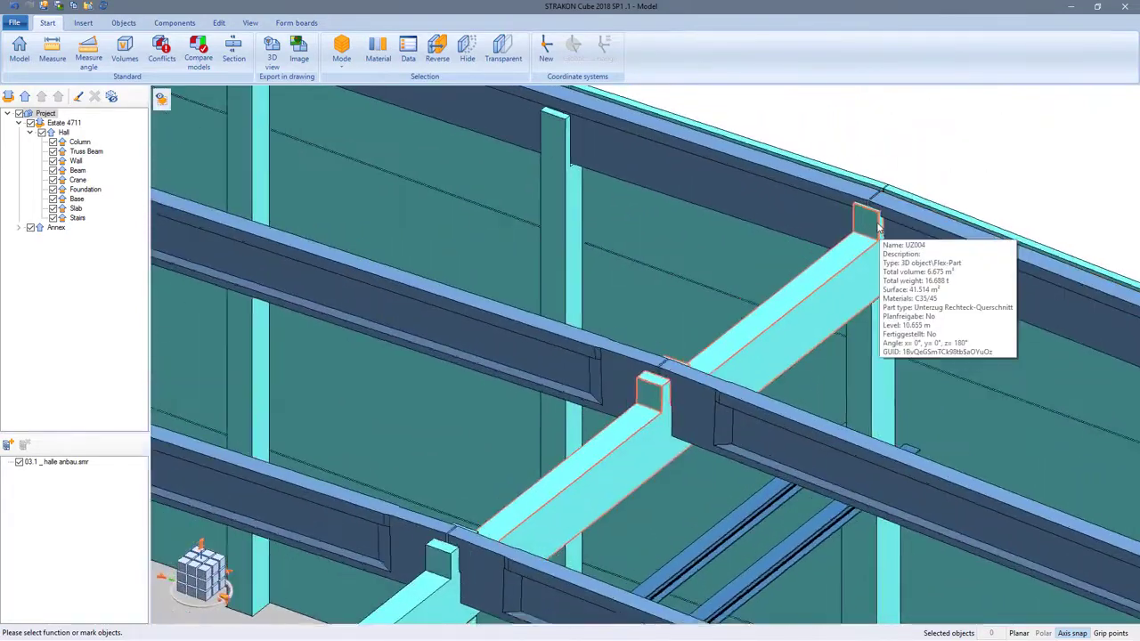
right_click(877, 223)
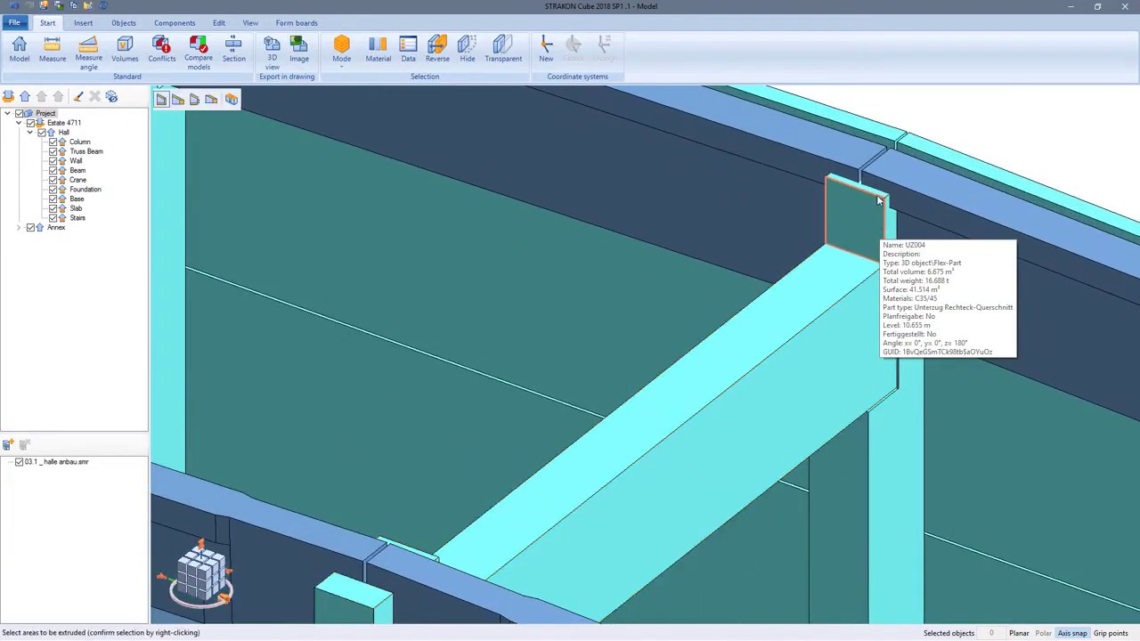
right_click(879, 192)
click(883, 195)
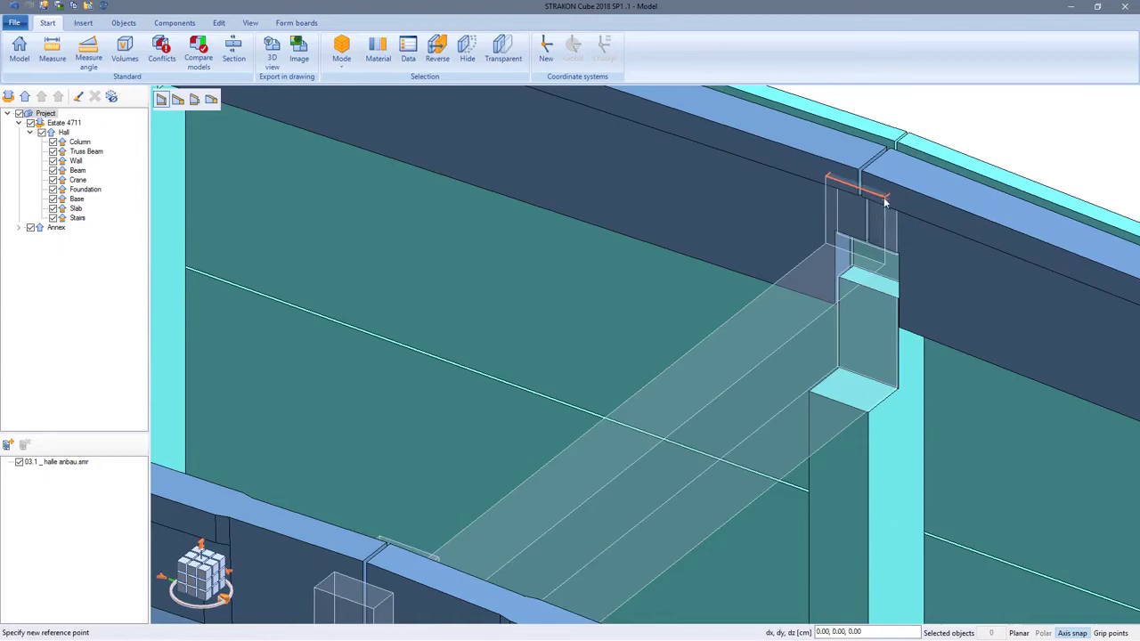
shift+middle_drag(881, 217, 882, 197)
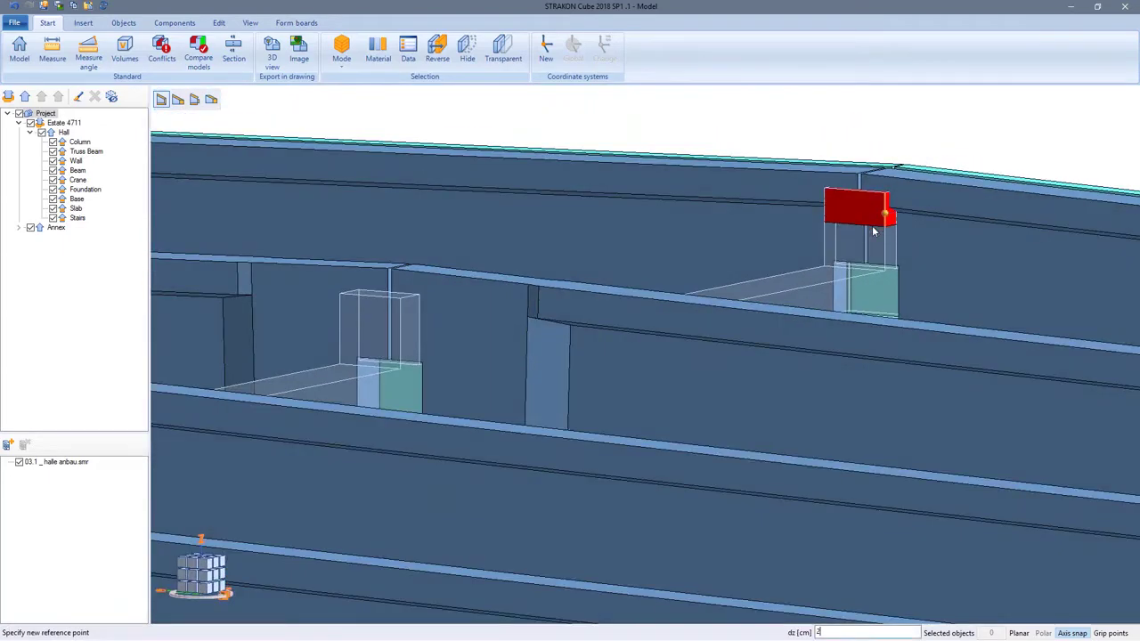
key(Return)
right_click(873, 231)
scroll(873, 232, down, 4)
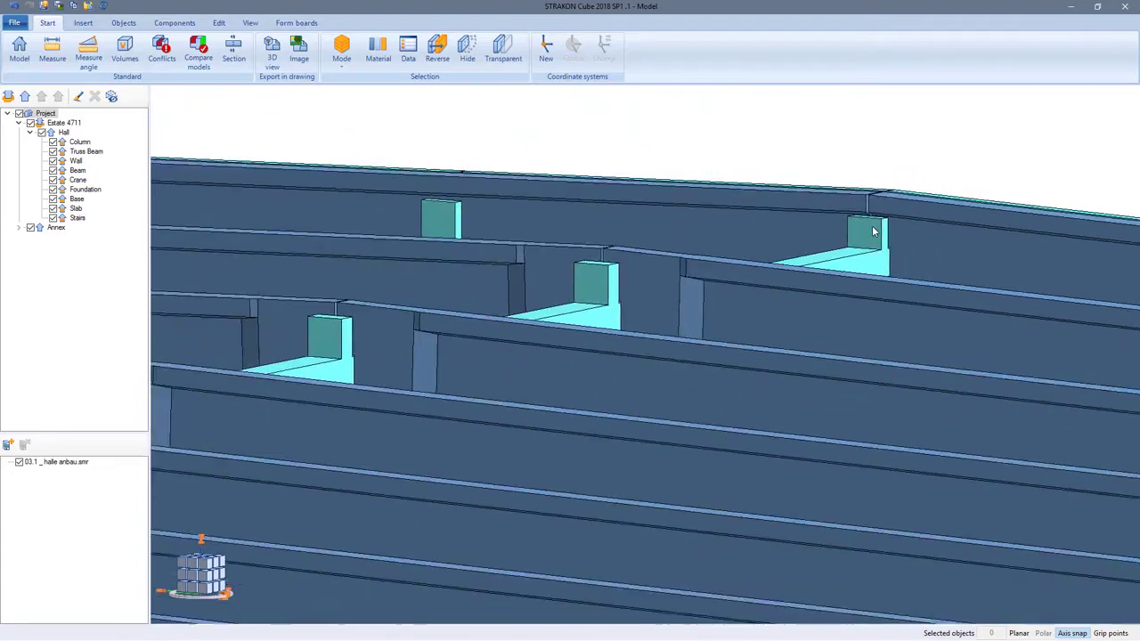
Step: Extrude the end face of the bearing pocket in the outer column's head by 2 cm along X, including all identical Flex-Parts
shift+middle_drag(873, 231, 846, 322)
scroll(736, 467, up, 10)
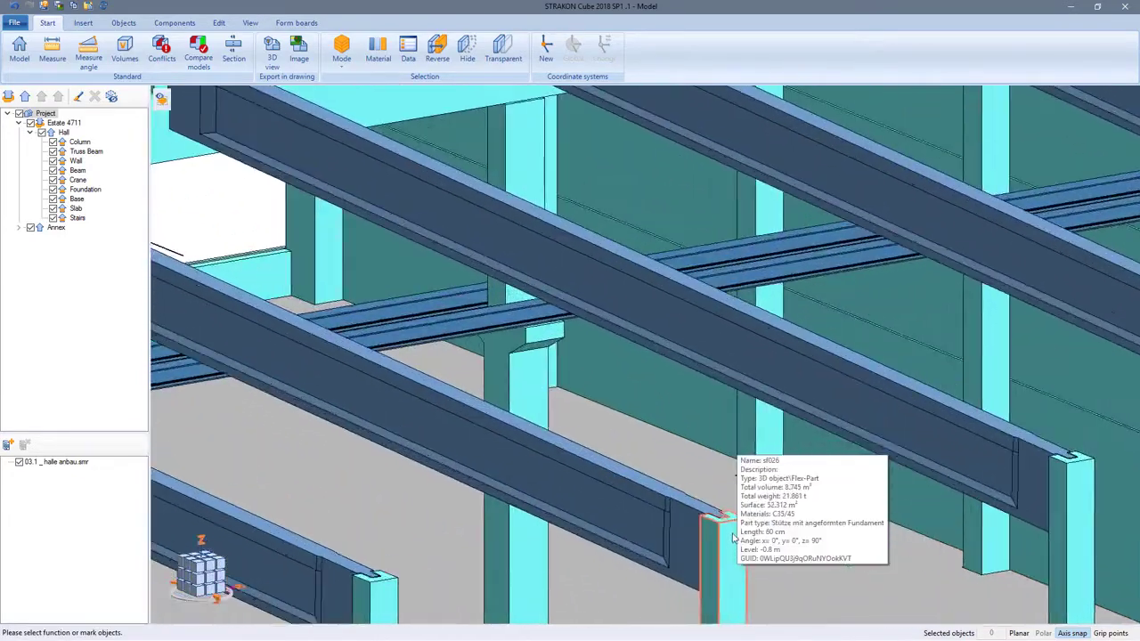
scroll(738, 523, up, 2)
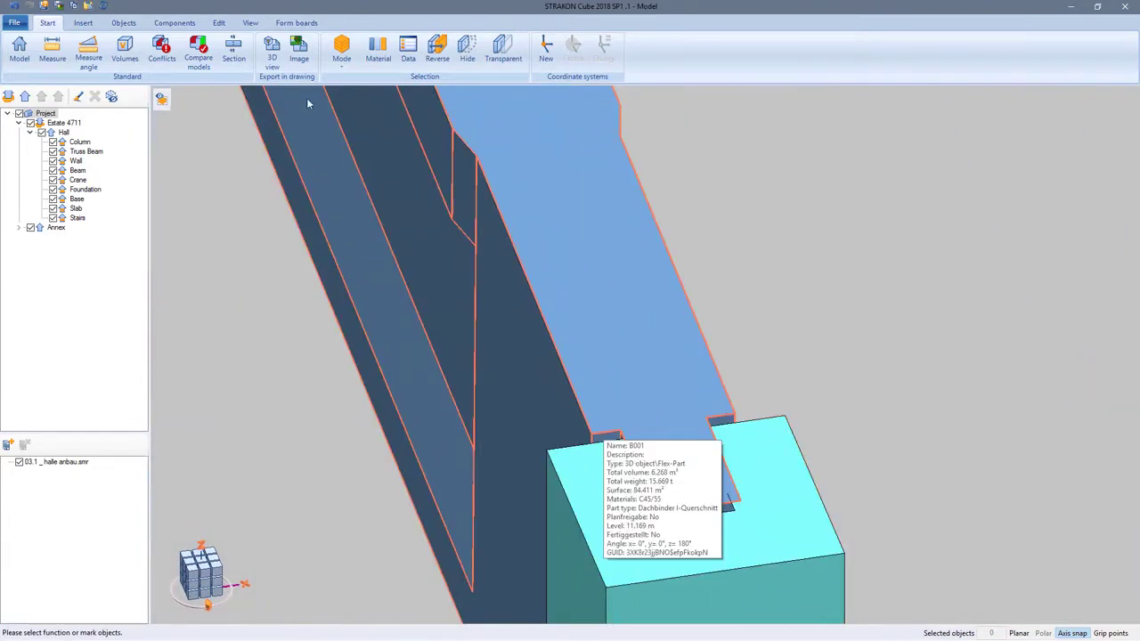
click(219, 23)
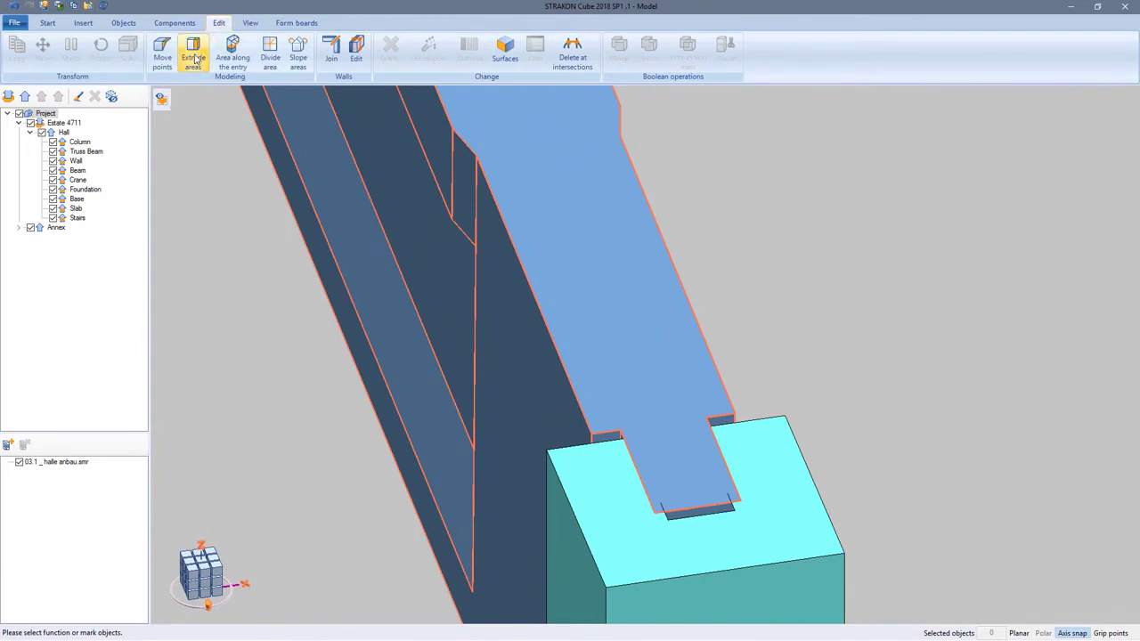
click(194, 57)
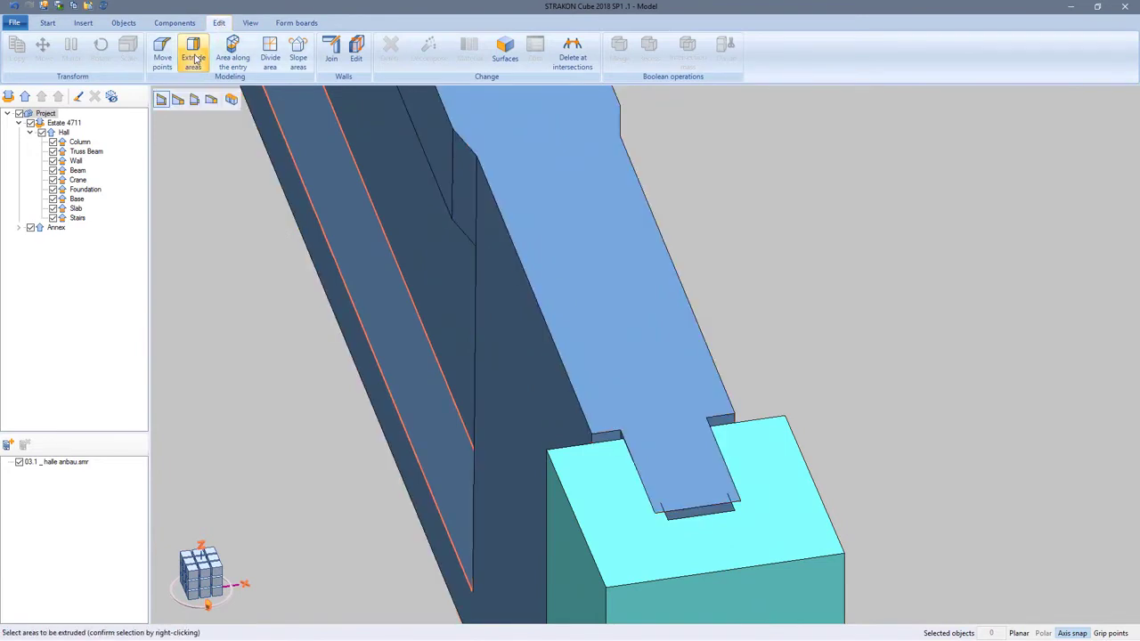
click(232, 101)
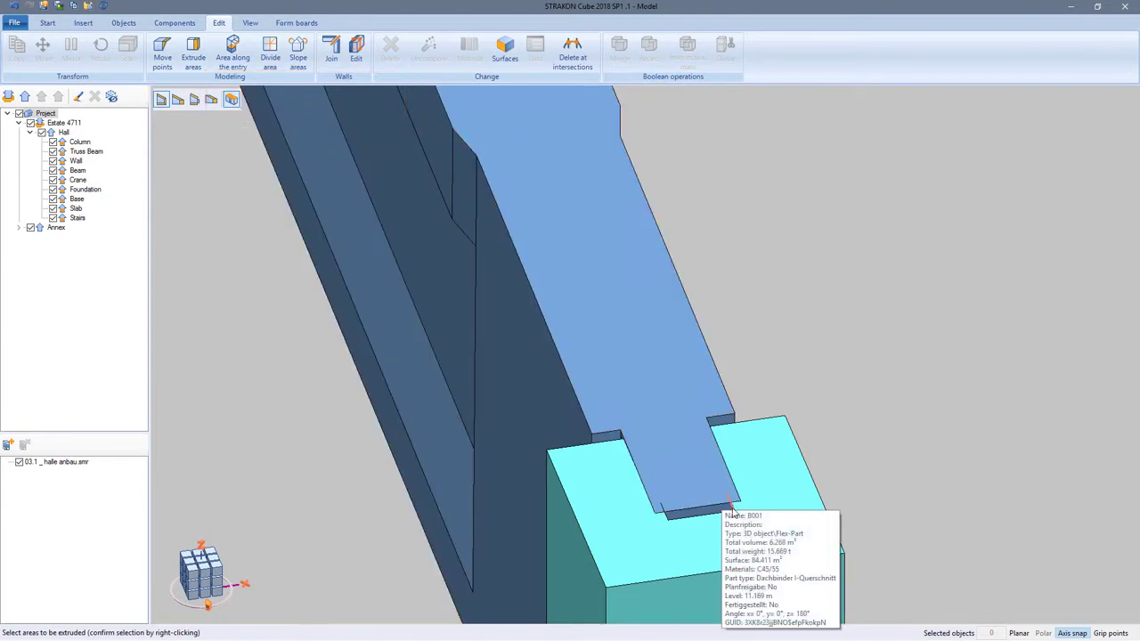
middle_drag(711, 522, 689, 504)
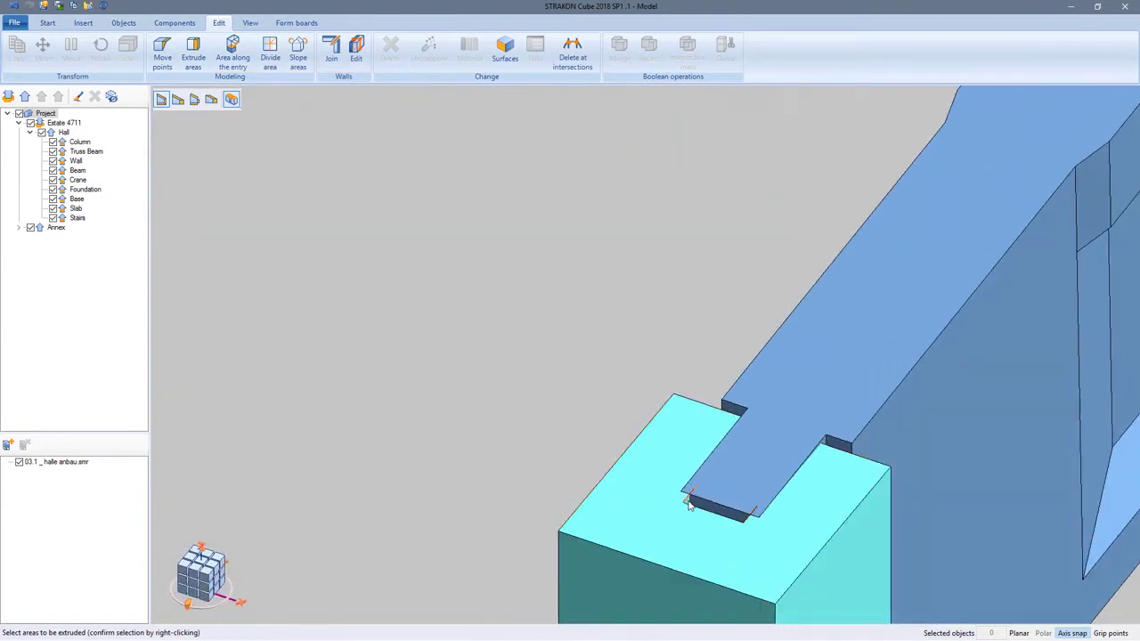
right_click(679, 513)
click(683, 503)
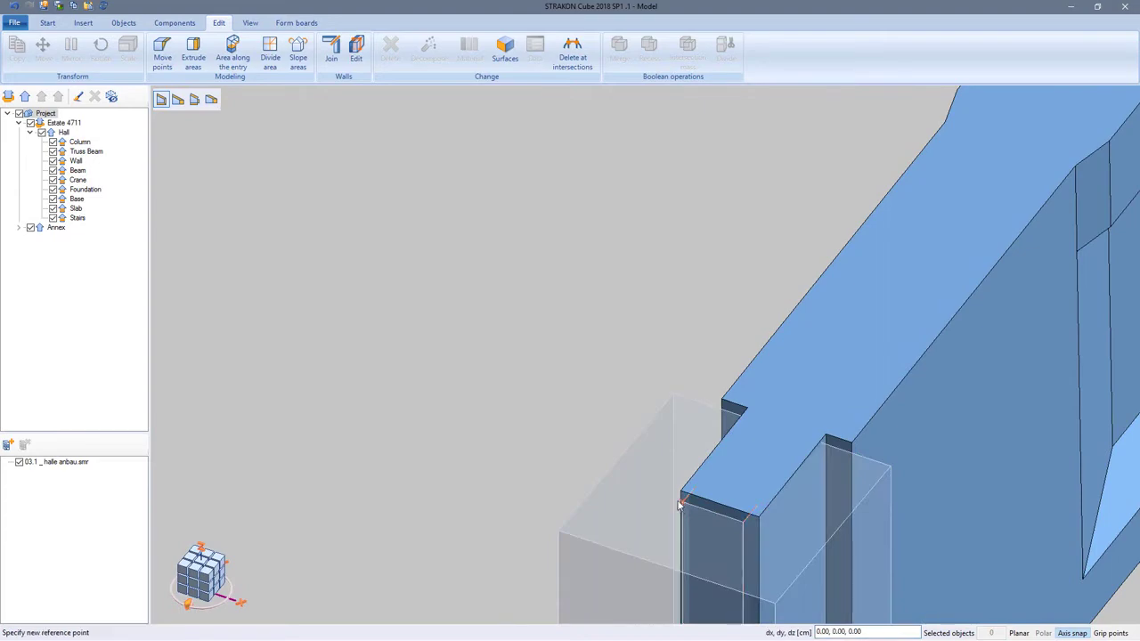
scroll(656, 497, down, 6)
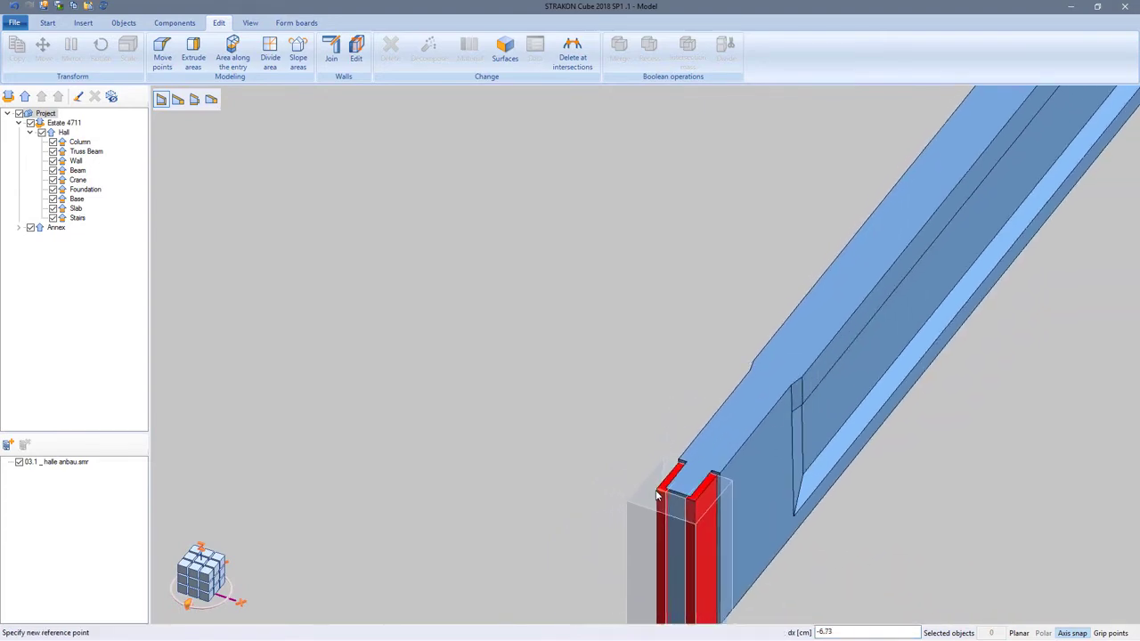
scroll(656, 497, down, 5)
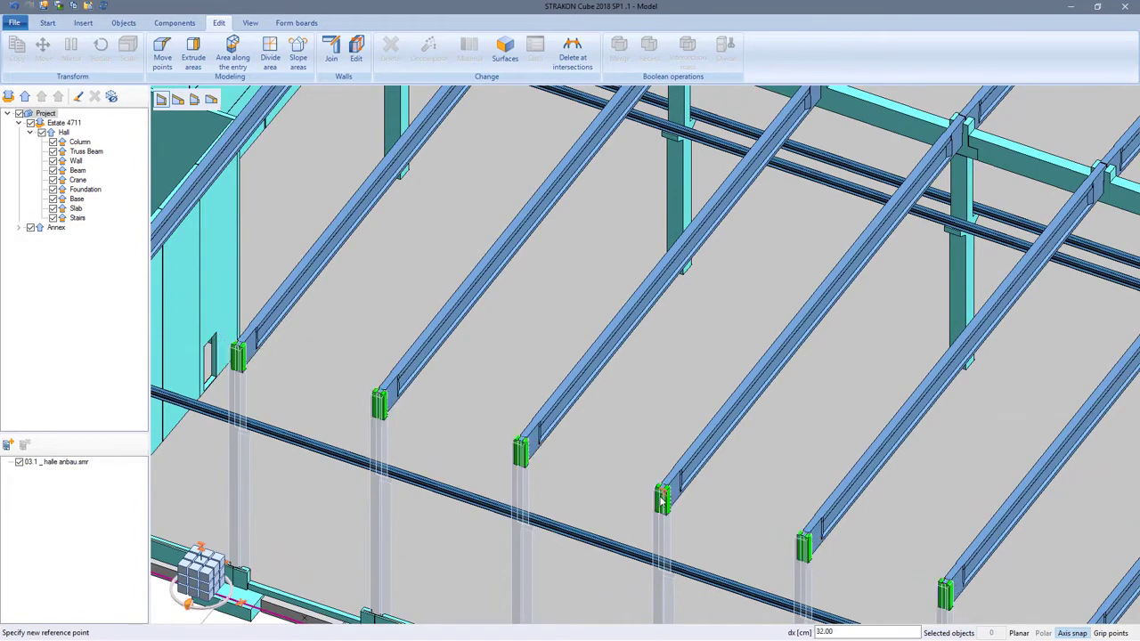
scroll(661, 501, up, 4)
scroll(661, 502, up, 5)
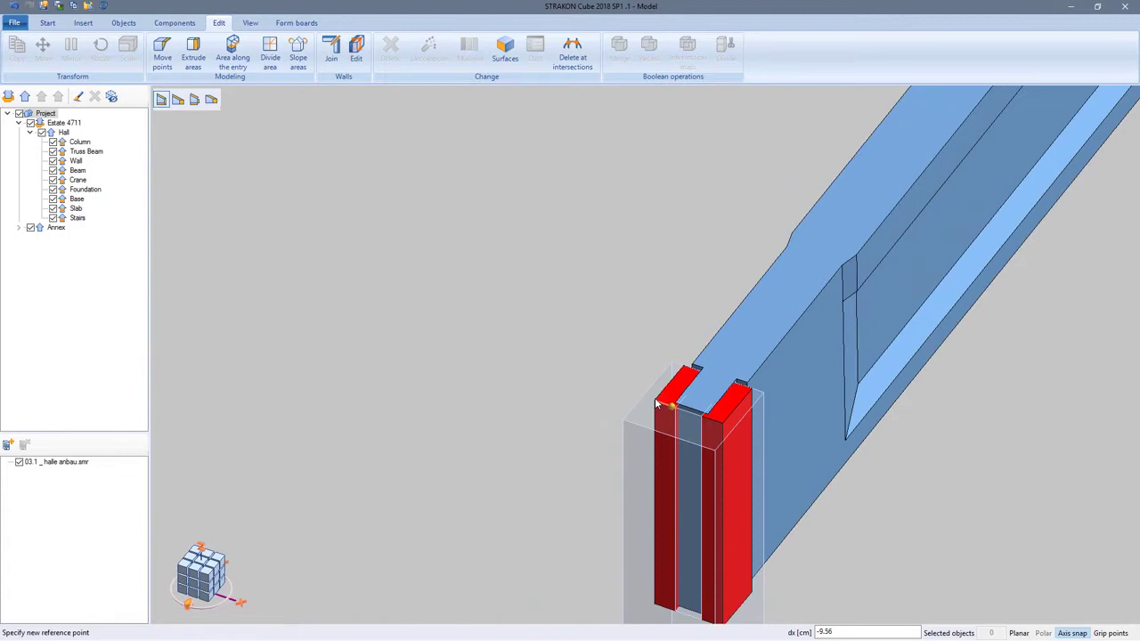
key(Return)
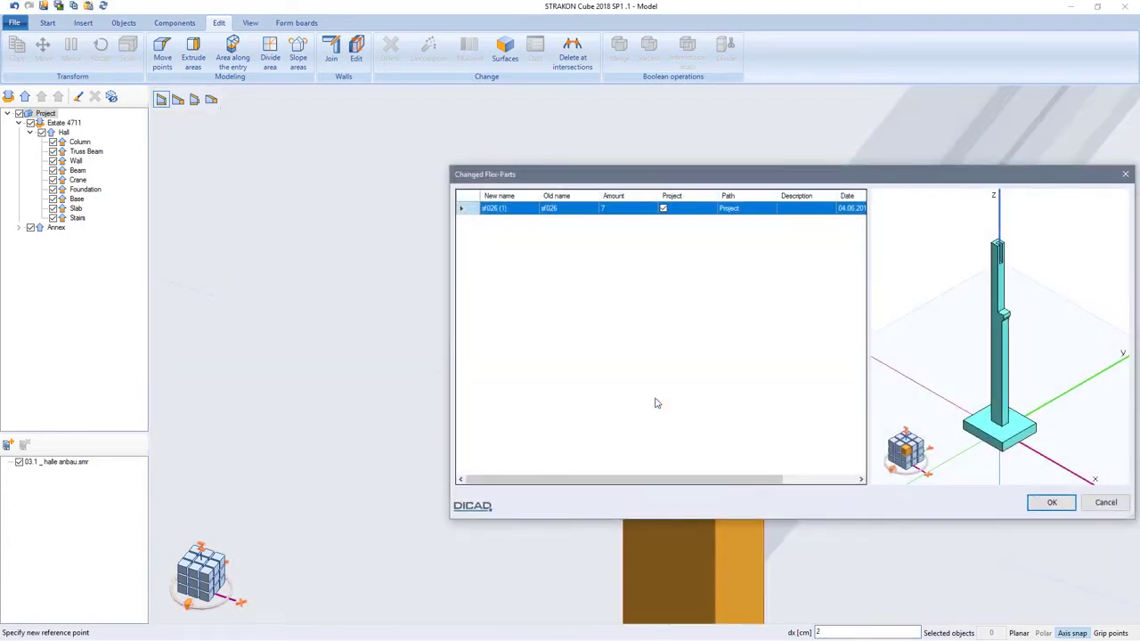
Step: Name the changed column Flex-Part sf026 and accept its transfer into the existing drawings
click(522, 211)
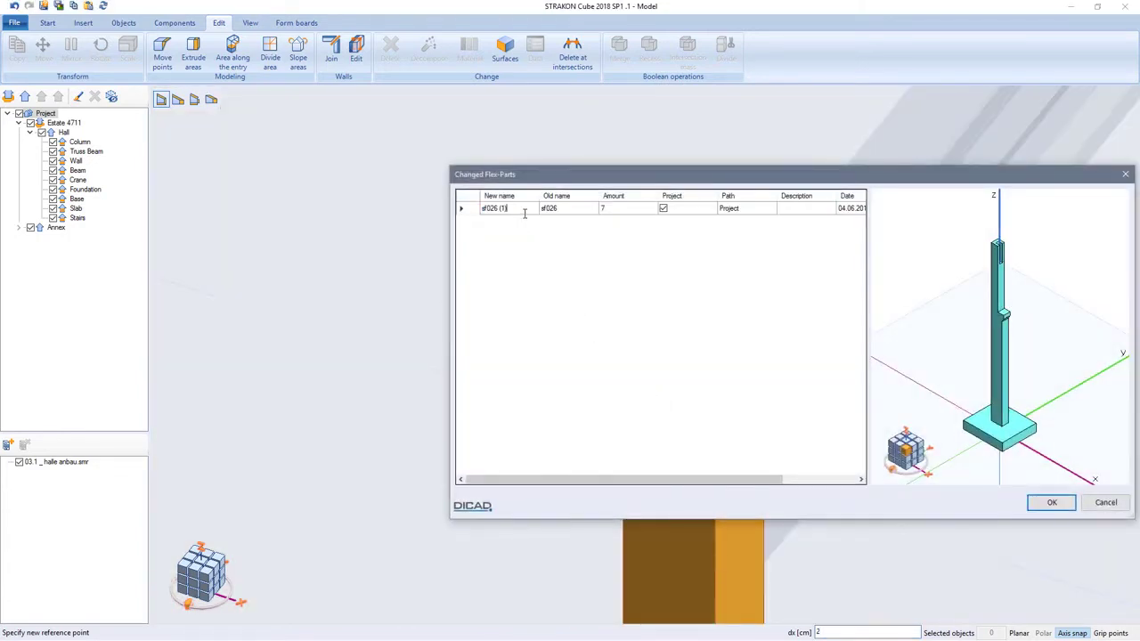
click(1043, 502)
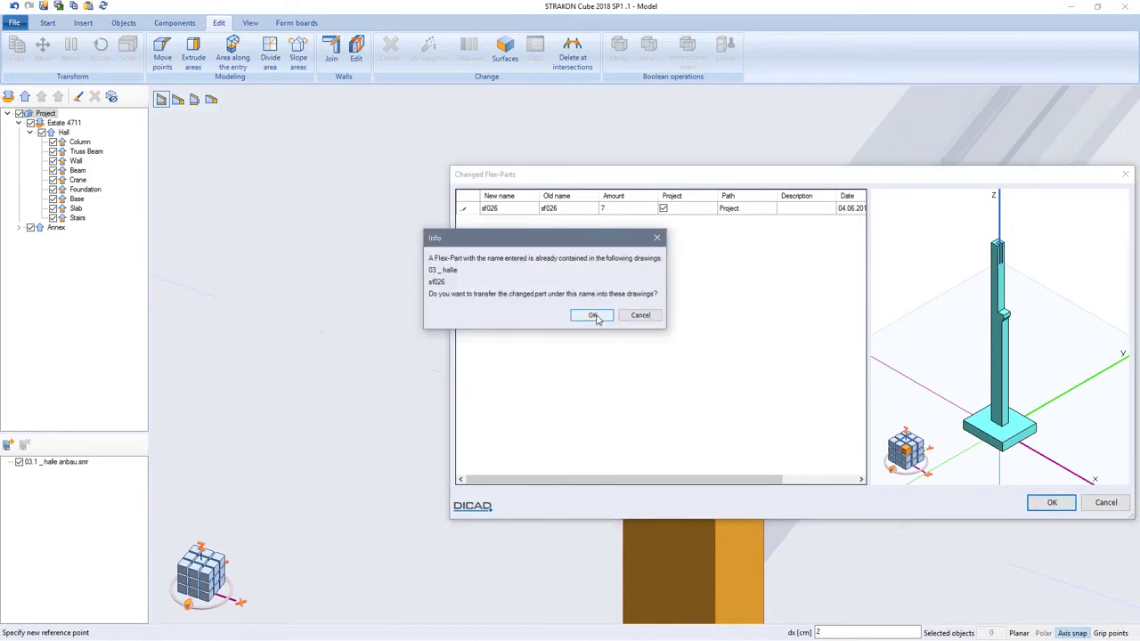
click(595, 316)
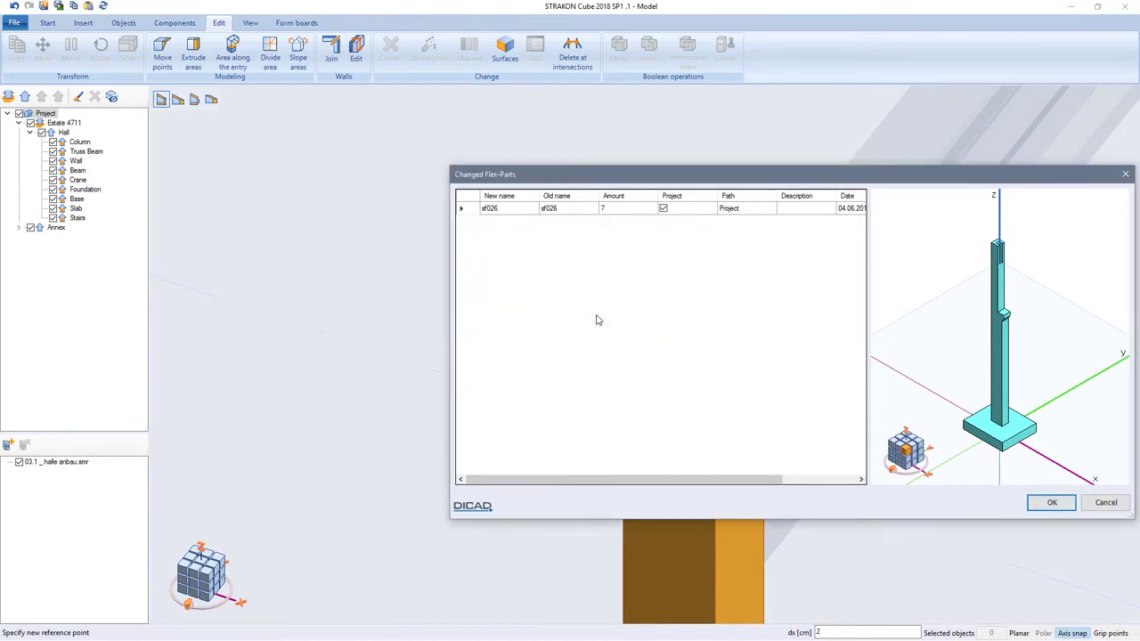
click(1048, 503)
Step: Run the conflict check again on the whole hall model and inspect the marked conflict location
scroll(613, 351, down, 5)
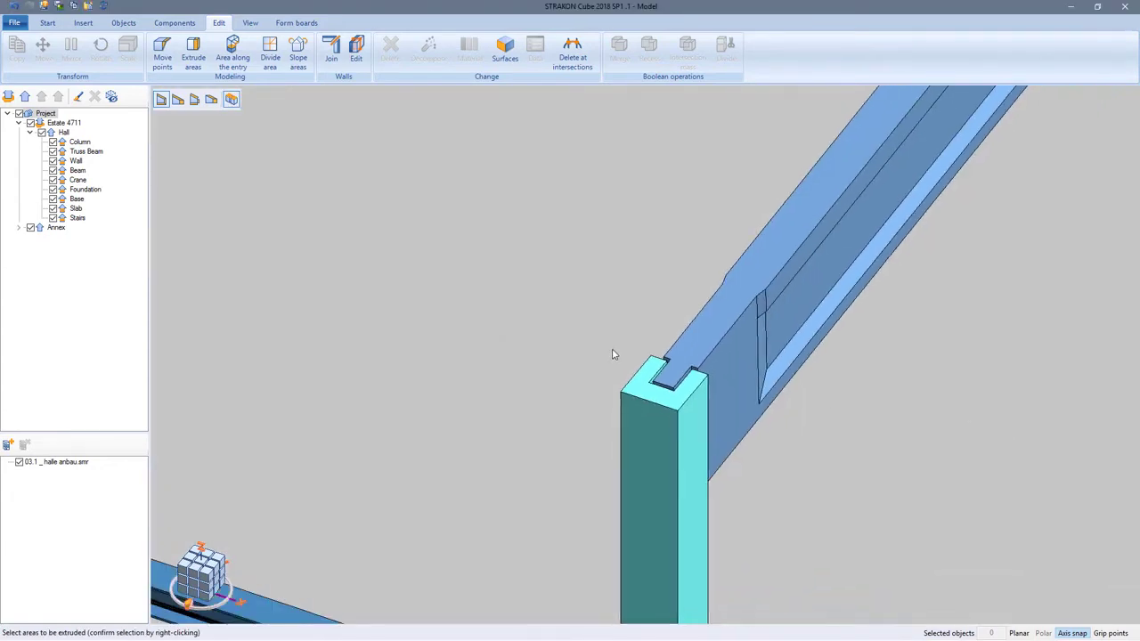
scroll(612, 355, down, 2)
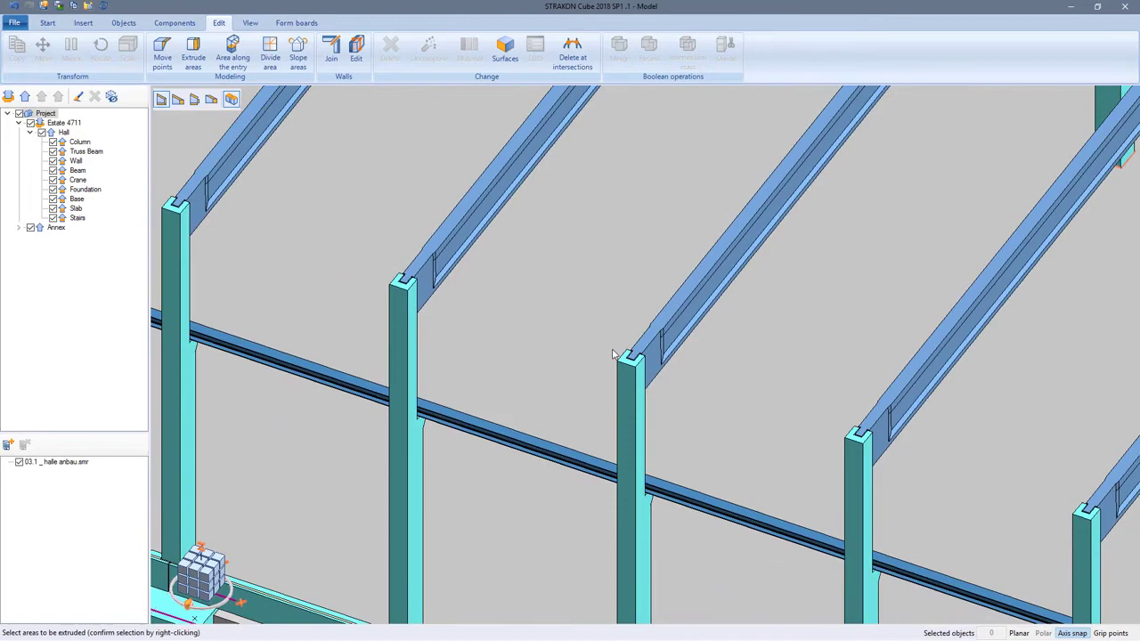
scroll(612, 354, down, 5)
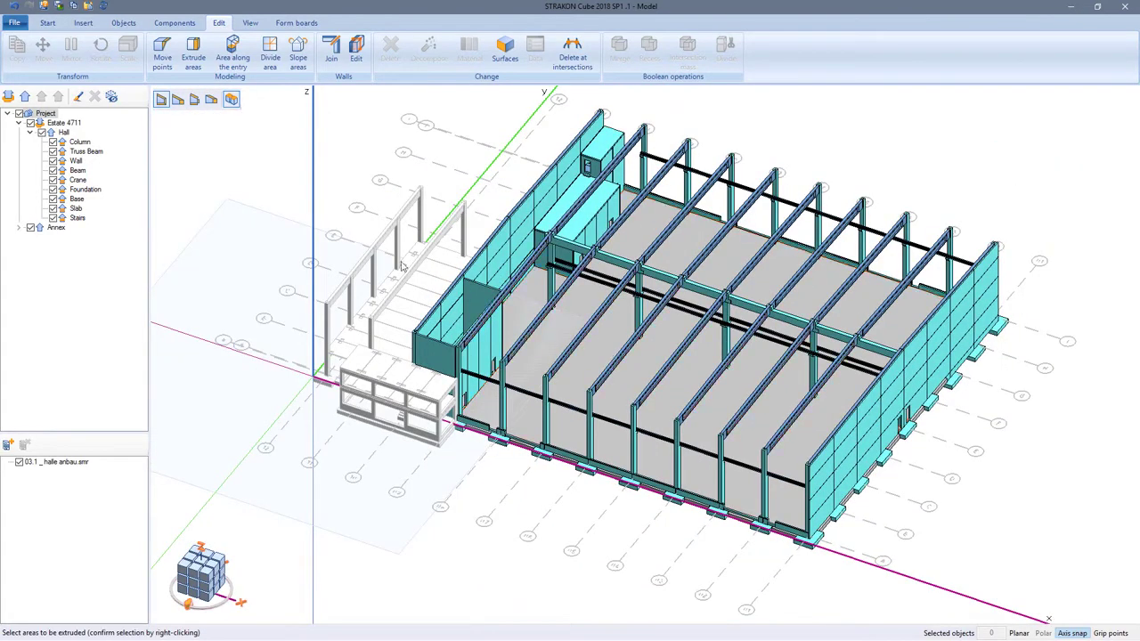
click(47, 23)
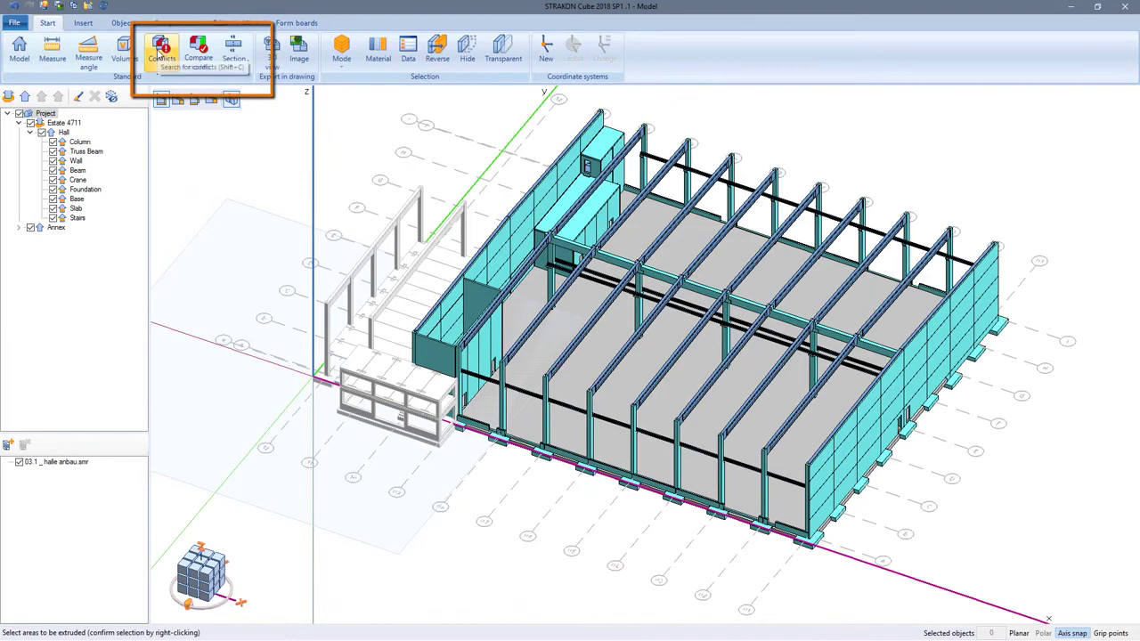
click(161, 51)
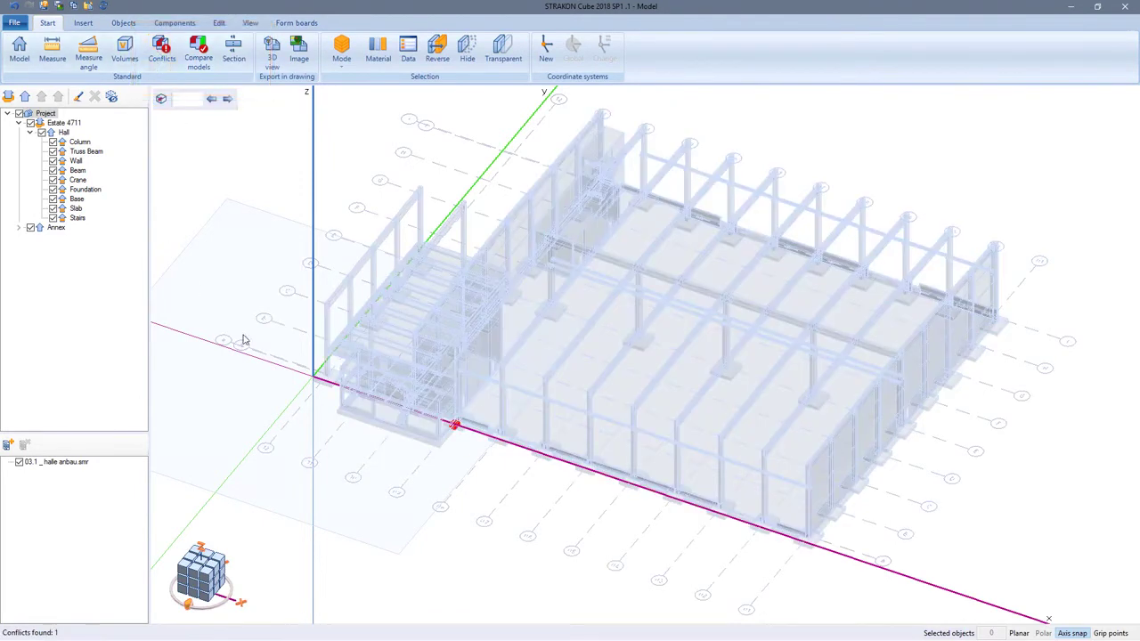
middle_drag(386, 407, 380, 394)
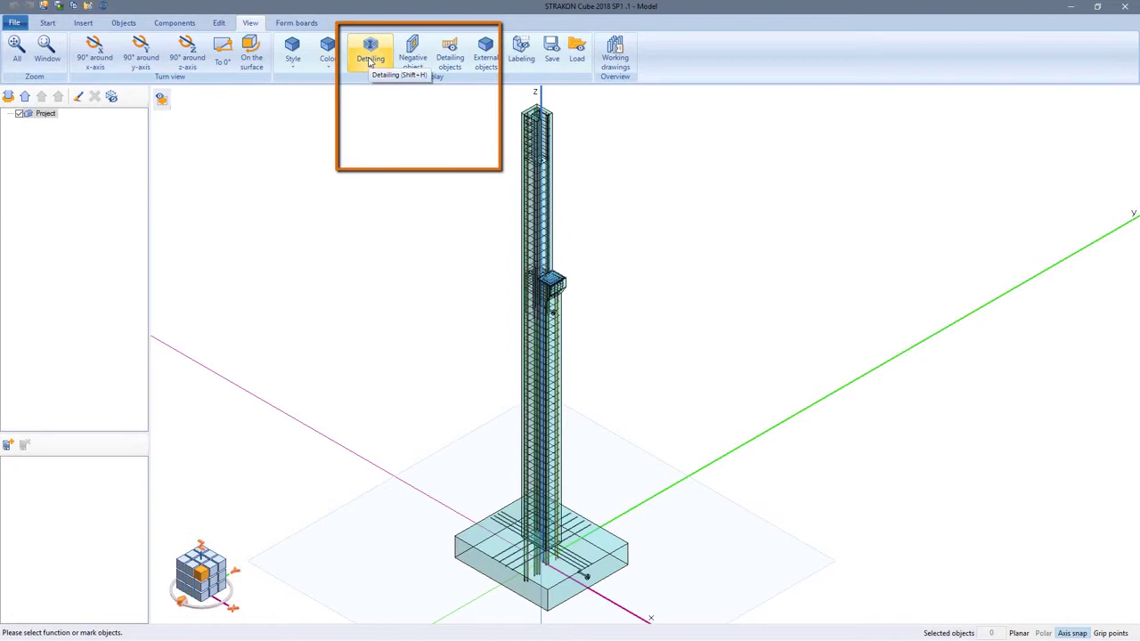
Step: Set the column's detailing display to Without objects and run a conflict check on its reinforcement and built-in parts
click(370, 61)
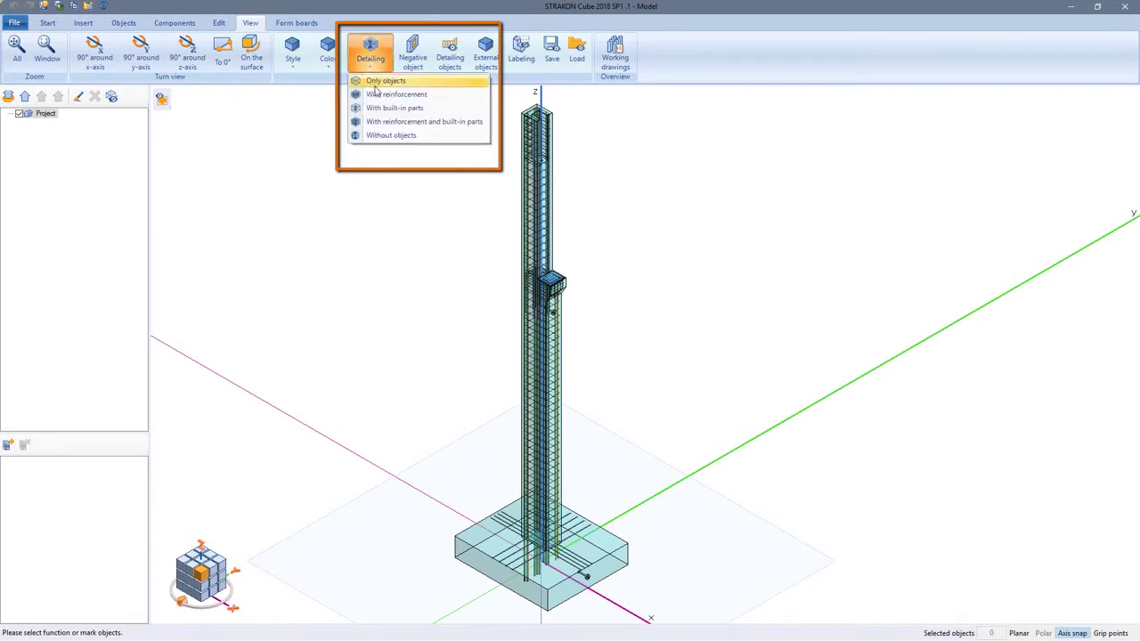
click(386, 135)
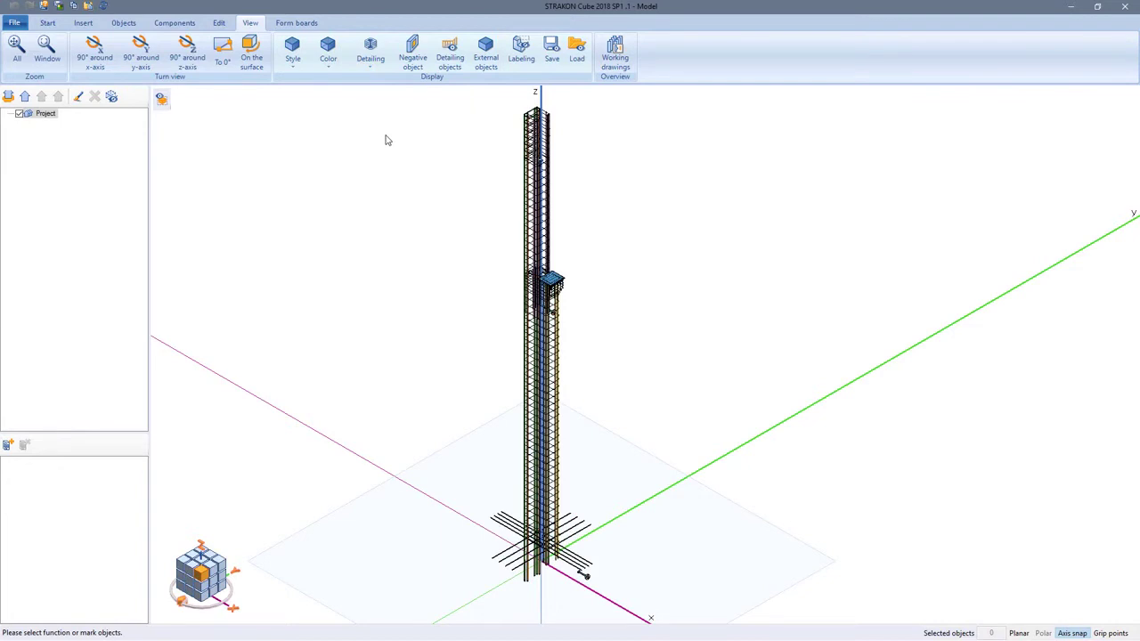
click(51, 23)
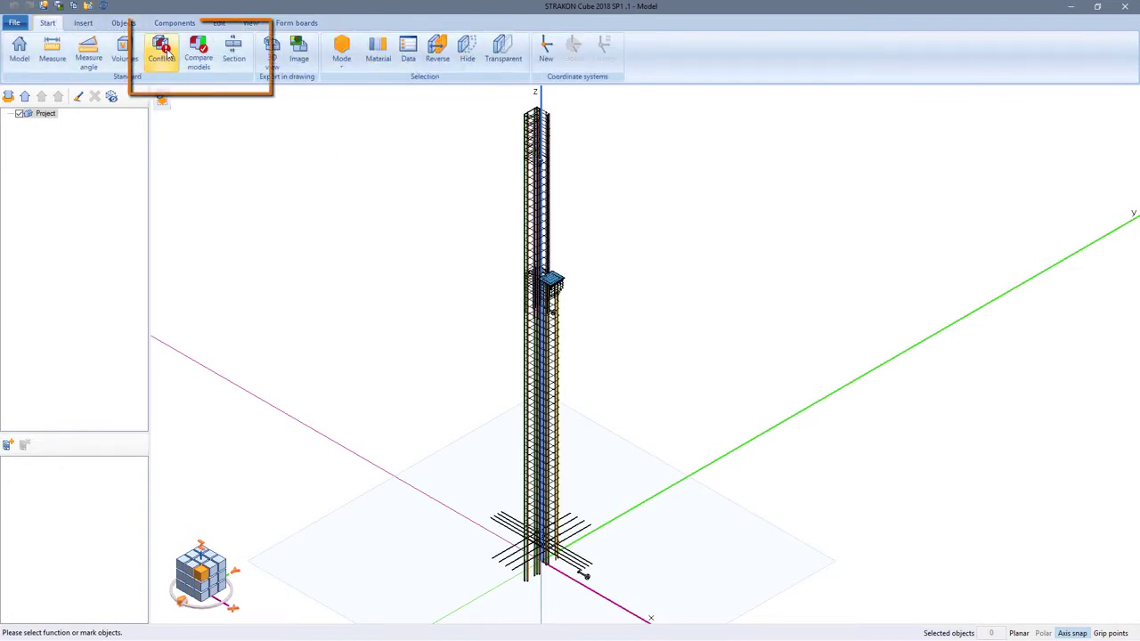
click(165, 54)
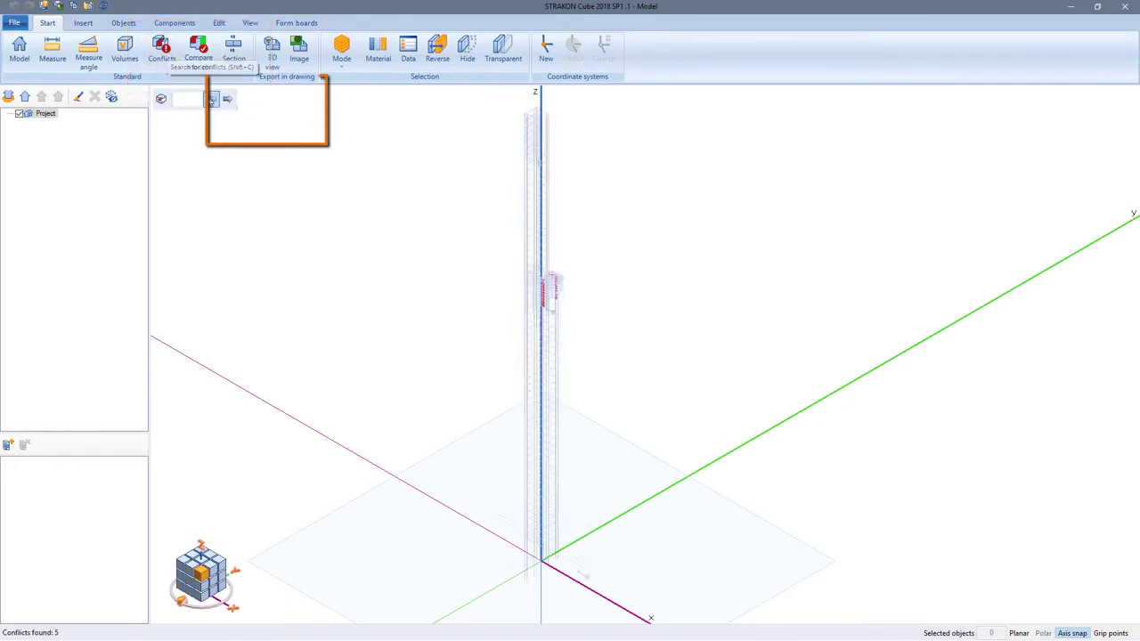
Step: Go through the first two conflicts in the column, examine the marked intersections around the corbel, and end the conflict display
click(227, 100)
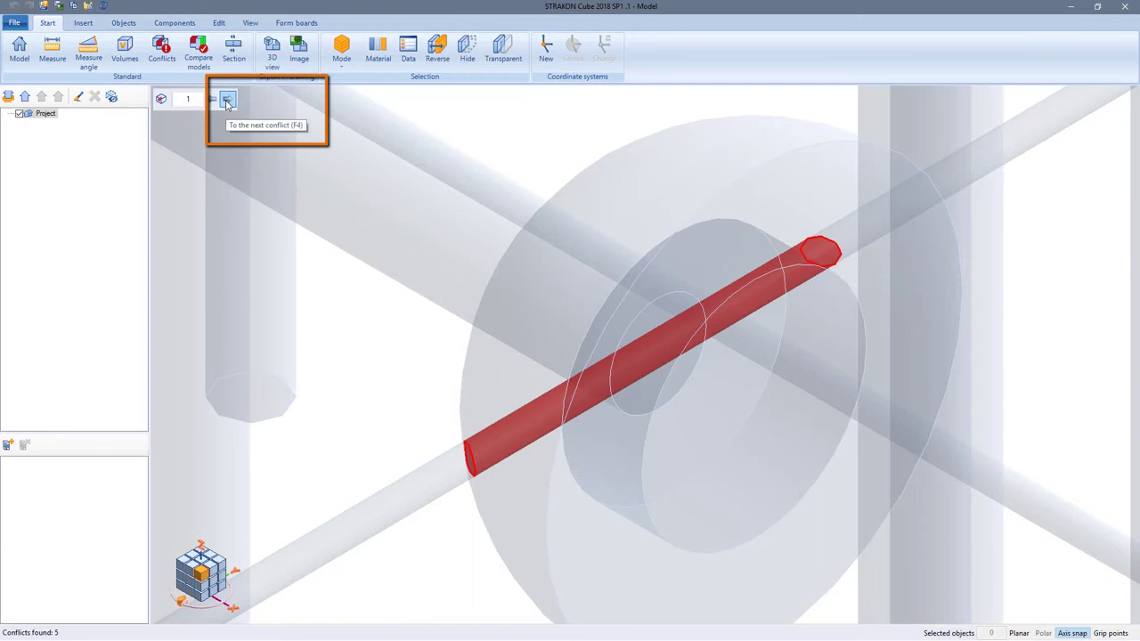
click(227, 101)
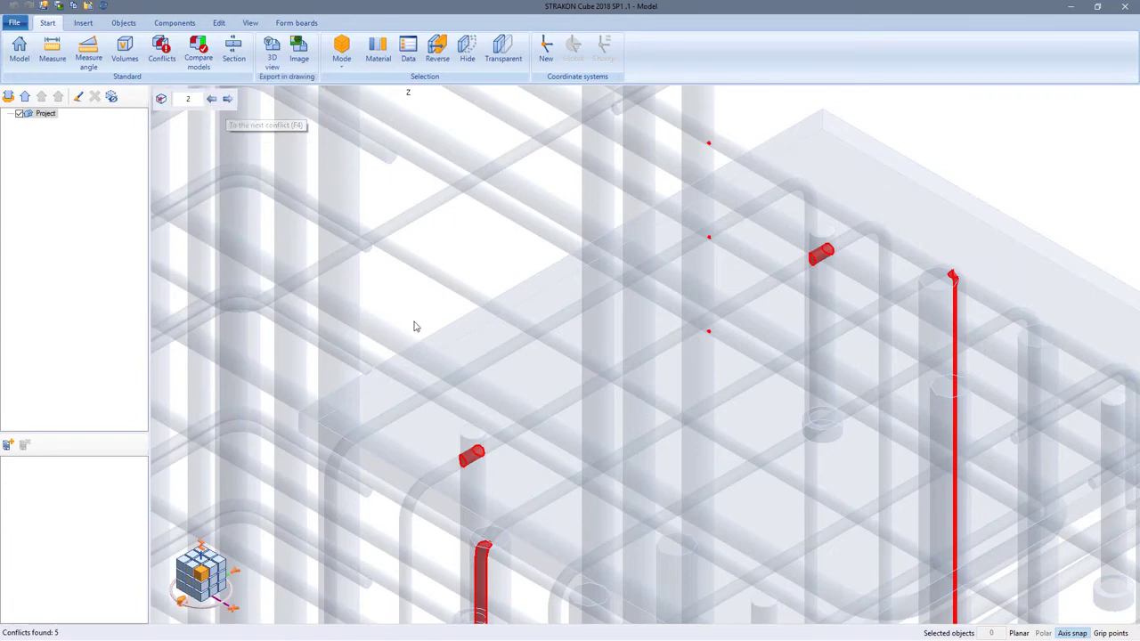
scroll(726, 359, down, 5)
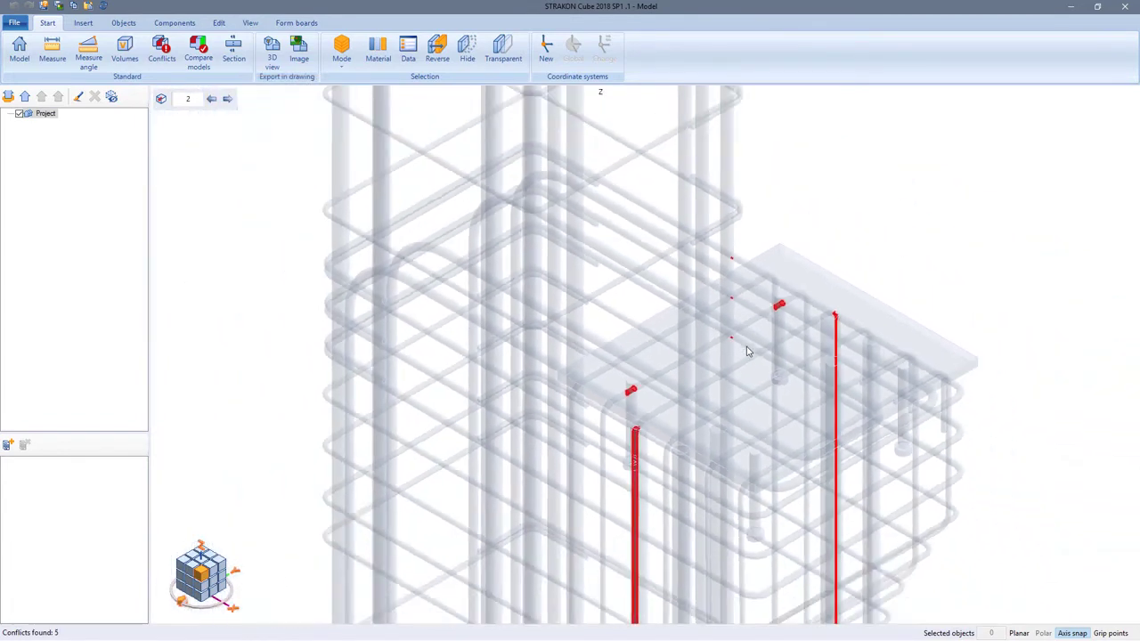
scroll(746, 350, down, 6)
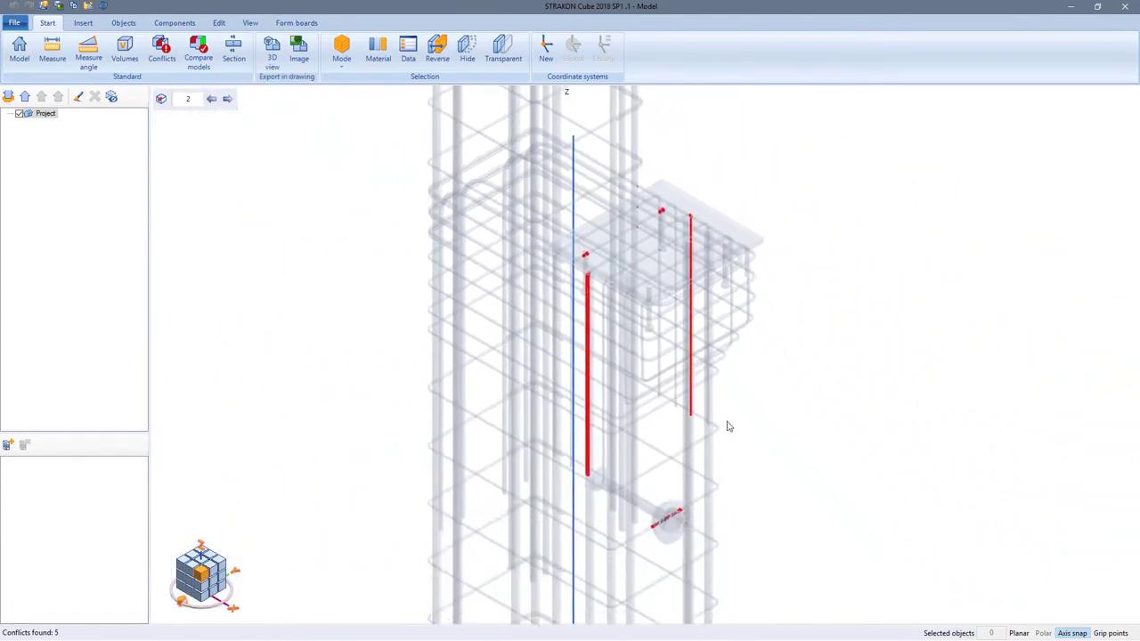
middle_drag(729, 427, 673, 295)
key(Escape)
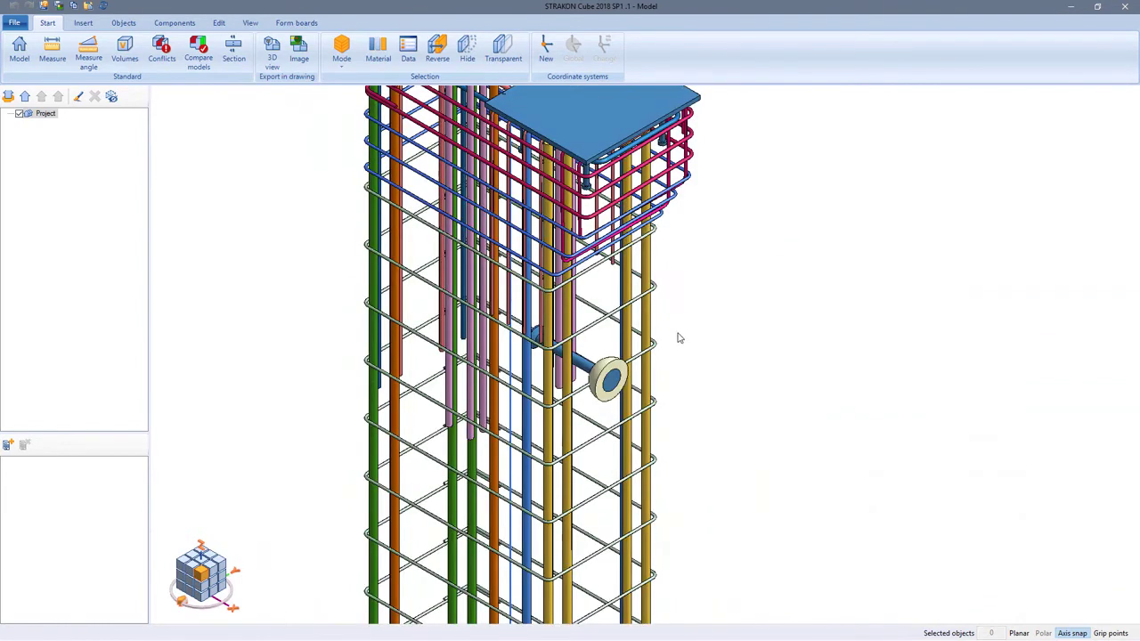
Step: Move the KKA15 ball-head anchor below the corbel 10 cm down along the Z axis
click(614, 381)
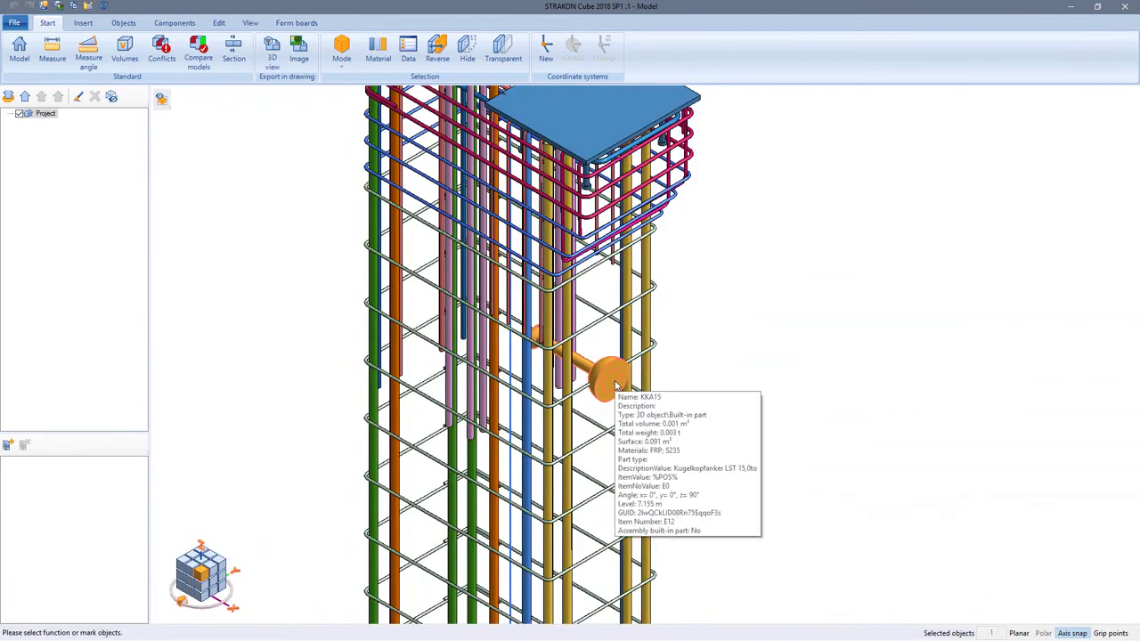
click(615, 385)
click(615, 385)
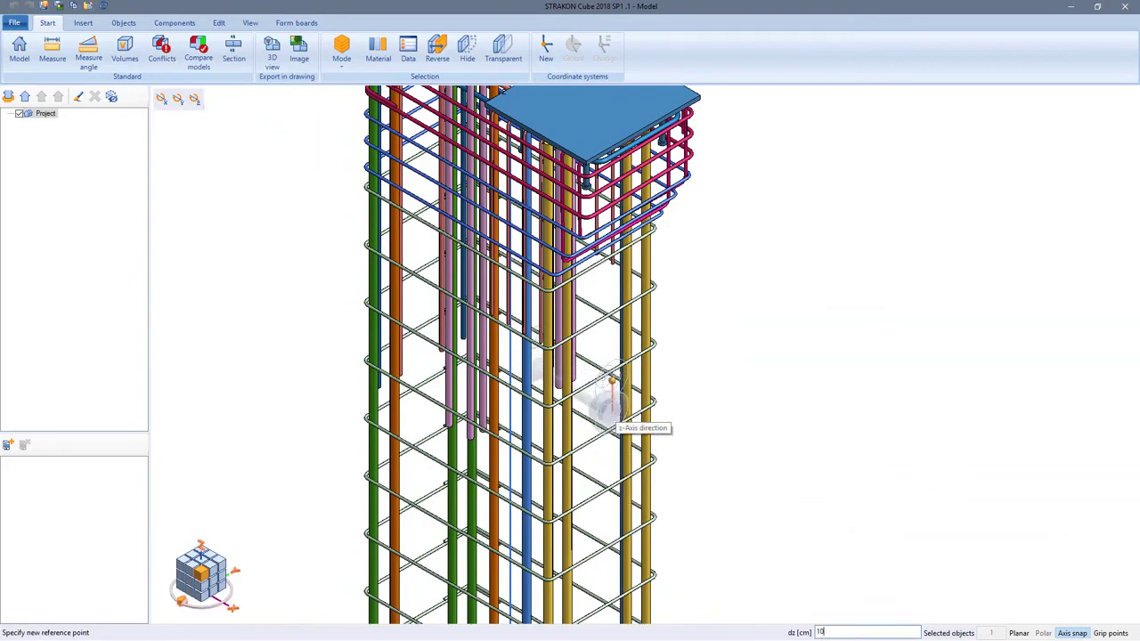
key(Return)
middle_drag(616, 412, 615, 405)
click(727, 360)
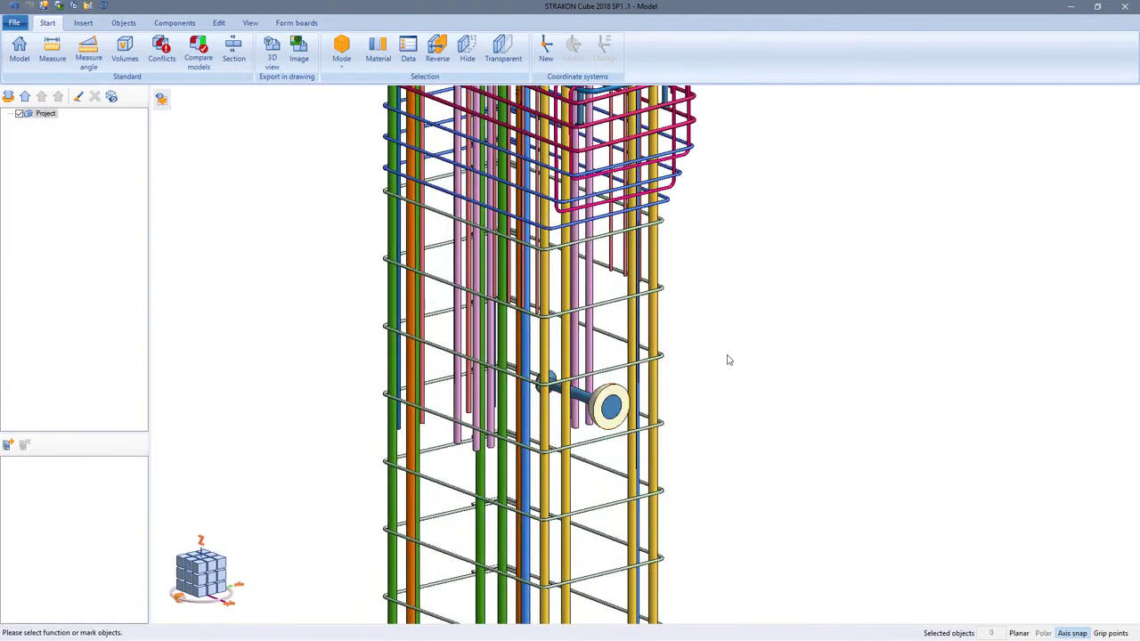
Step: Switch to the STRAKON drawing sf026 and change item 13 in the corbel elevation to three evenly spaced ø8 bars
middle_drag(721, 204, 764, 360)
middle_drag(720, 311, 737, 312)
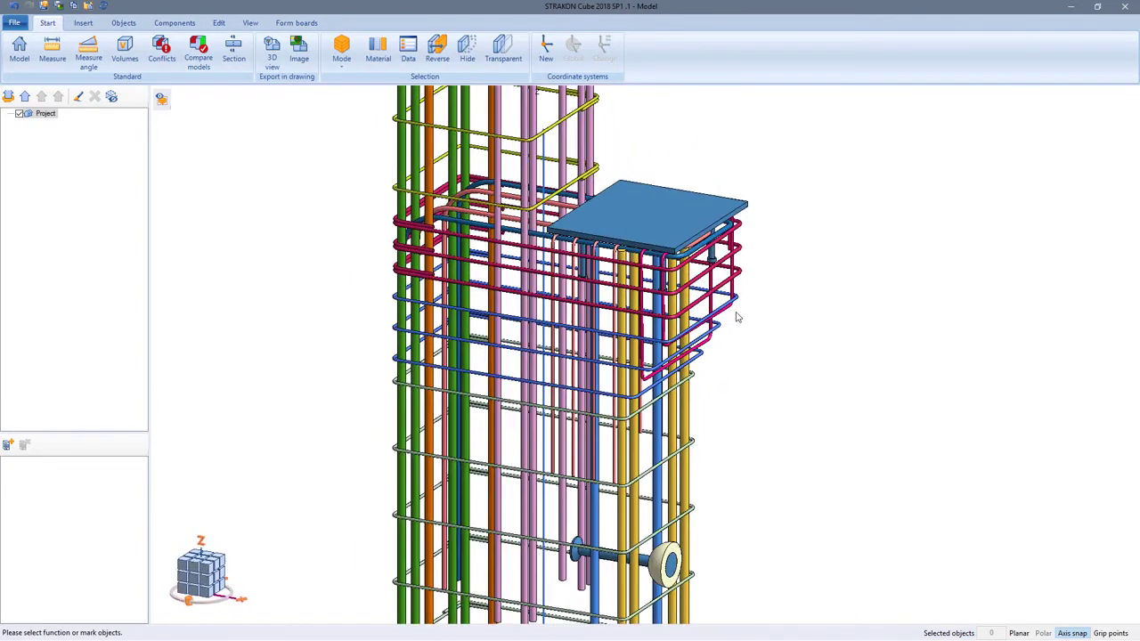
click(1074, 7)
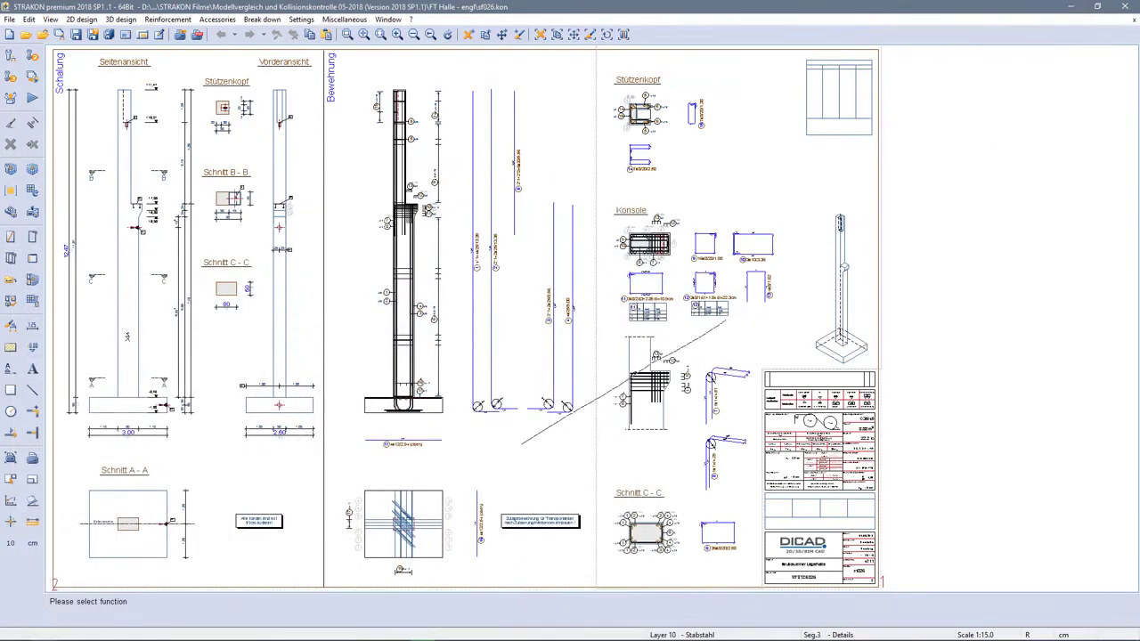
scroll(679, 398, up, 5)
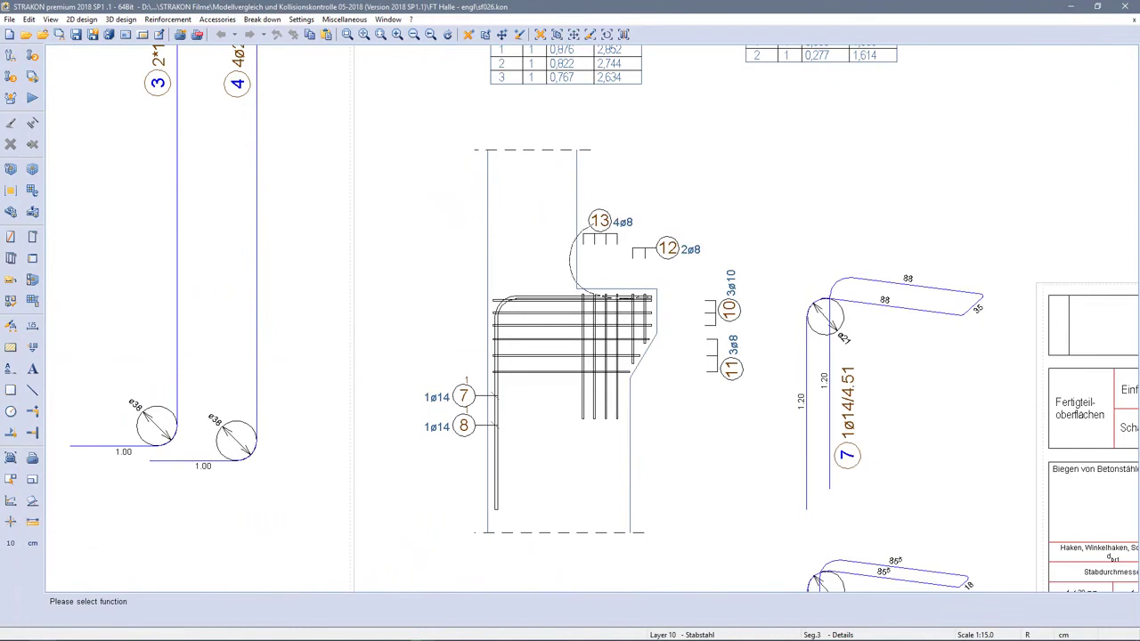
double_click(599, 221)
click(143, 379)
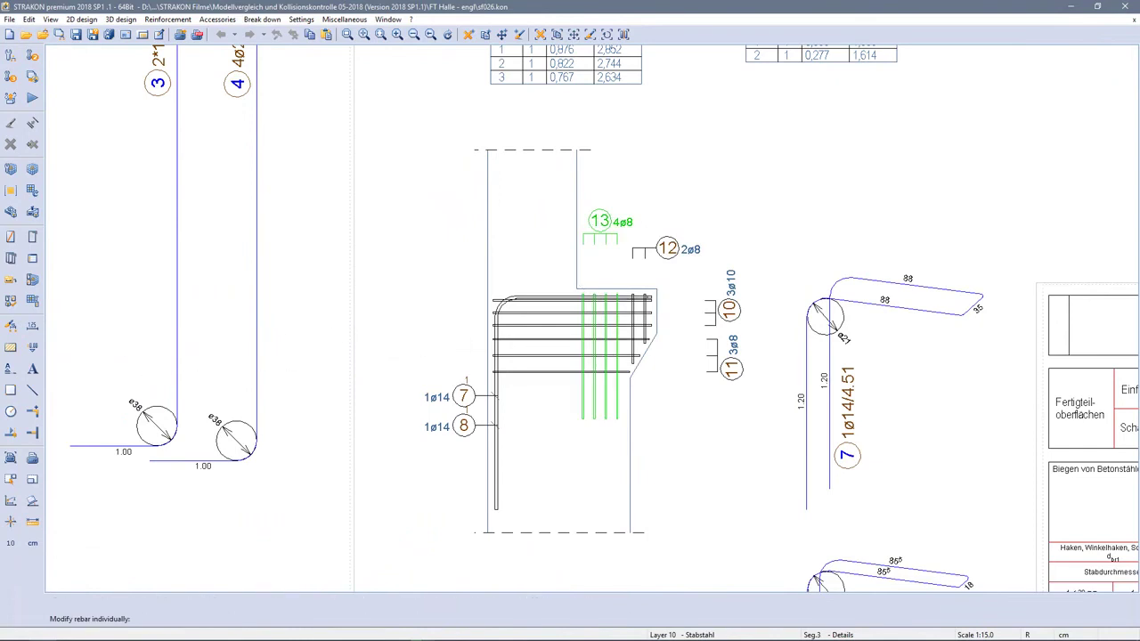
click(93, 416)
click(288, 469)
click(445, 470)
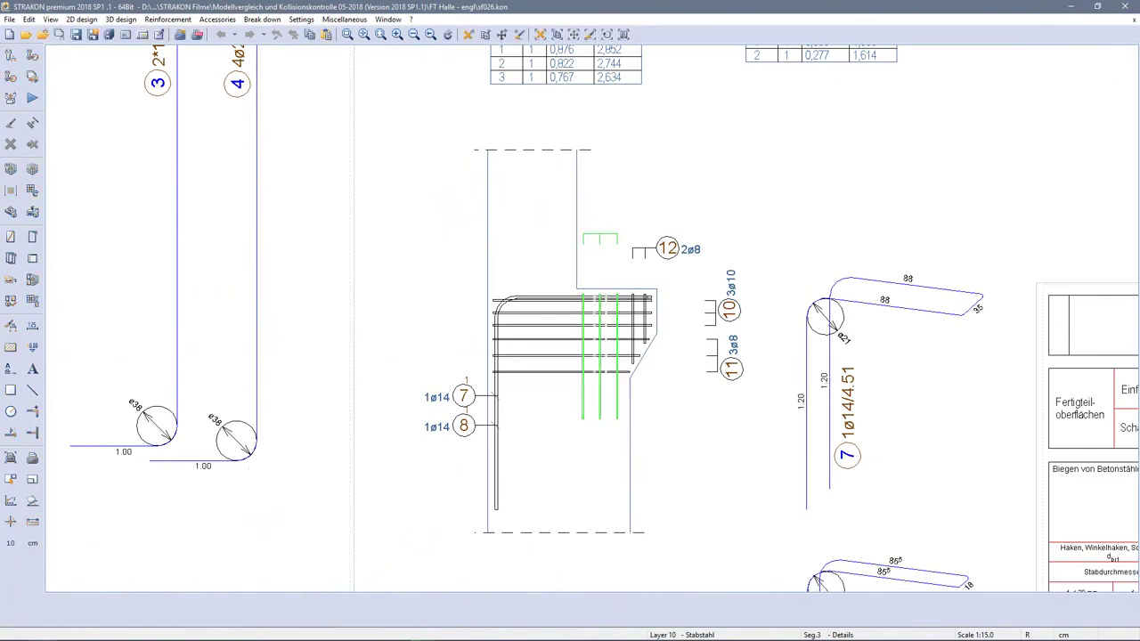
click(311, 408)
click(320, 357)
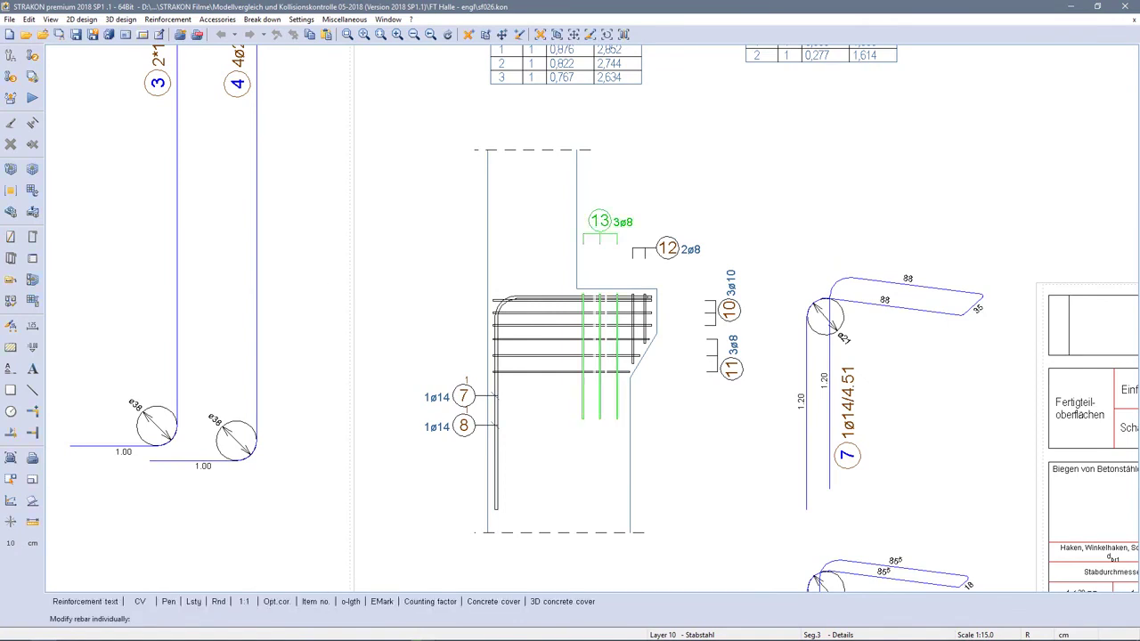
right_click(373, 382)
right_click(373, 382)
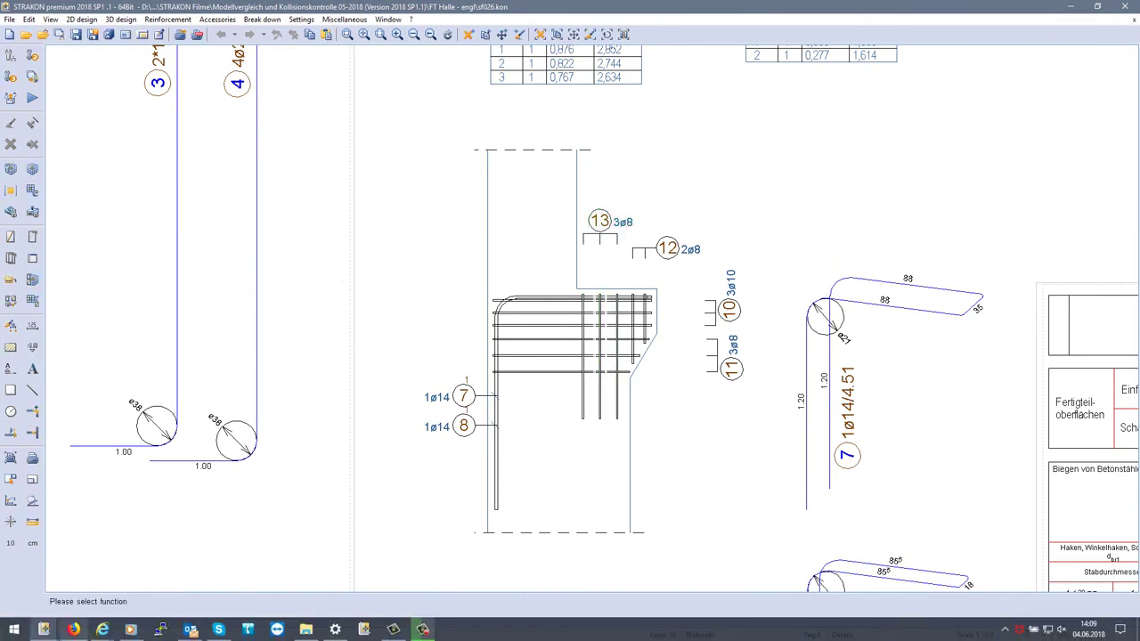
Step: Return to the column's 3D model in STRAKON Cube and start the conflict check again
mouse_move(76, 631)
click(185, 580)
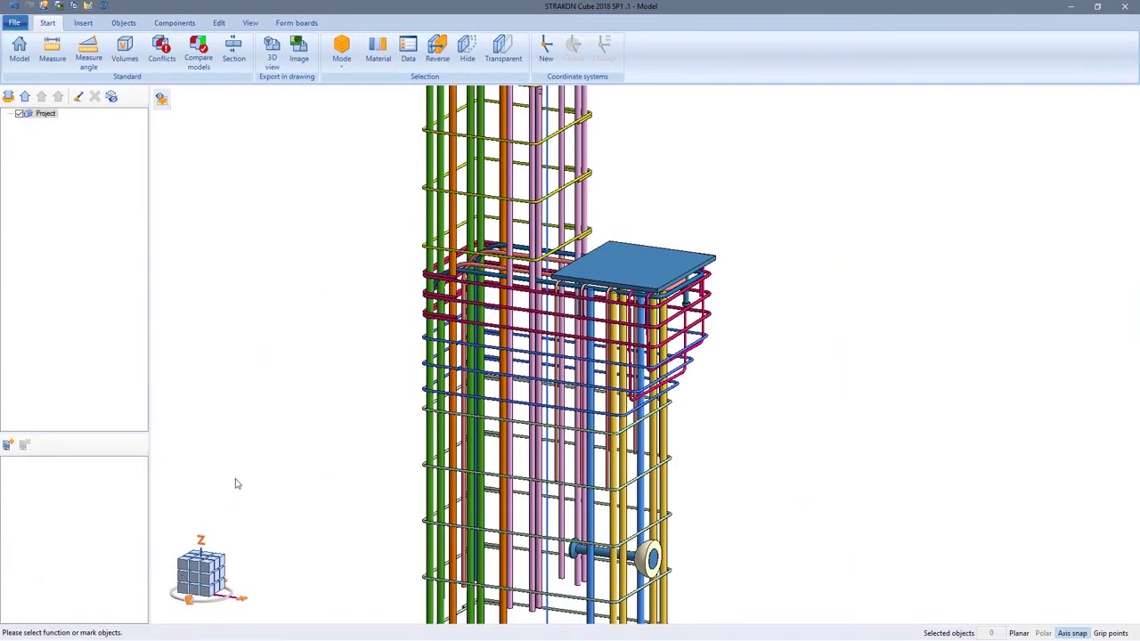
click(163, 54)
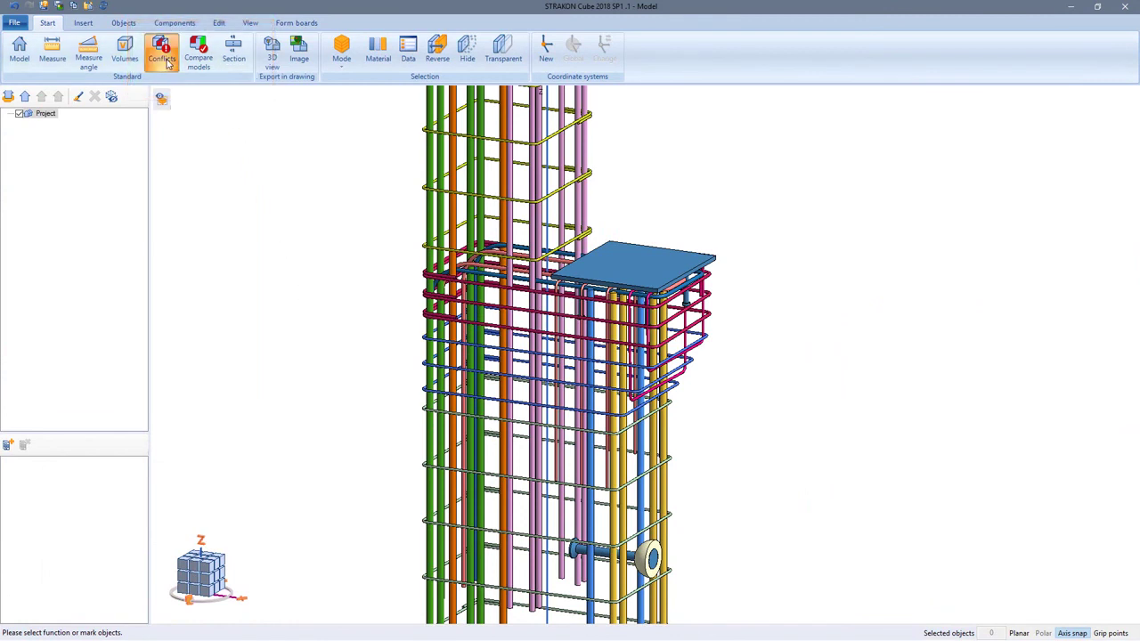